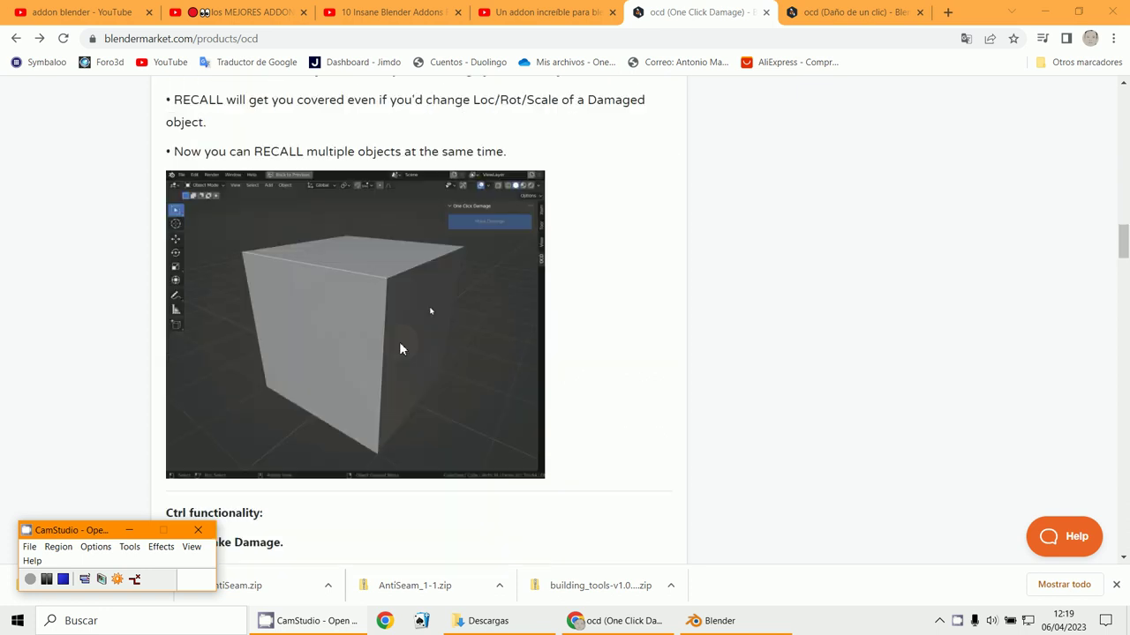
- Review the OCD (One Click Damage) page on Blender Market, covering its feature demos, supported Blender versions and product versions
{"action": "scroll", "coordinate": [399, 341], "scroll_direction": "up", "scroll_amount": 2}
{"action": "scroll", "coordinate": [398, 341], "scroll_direction": "up", "scroll_amount": 10}
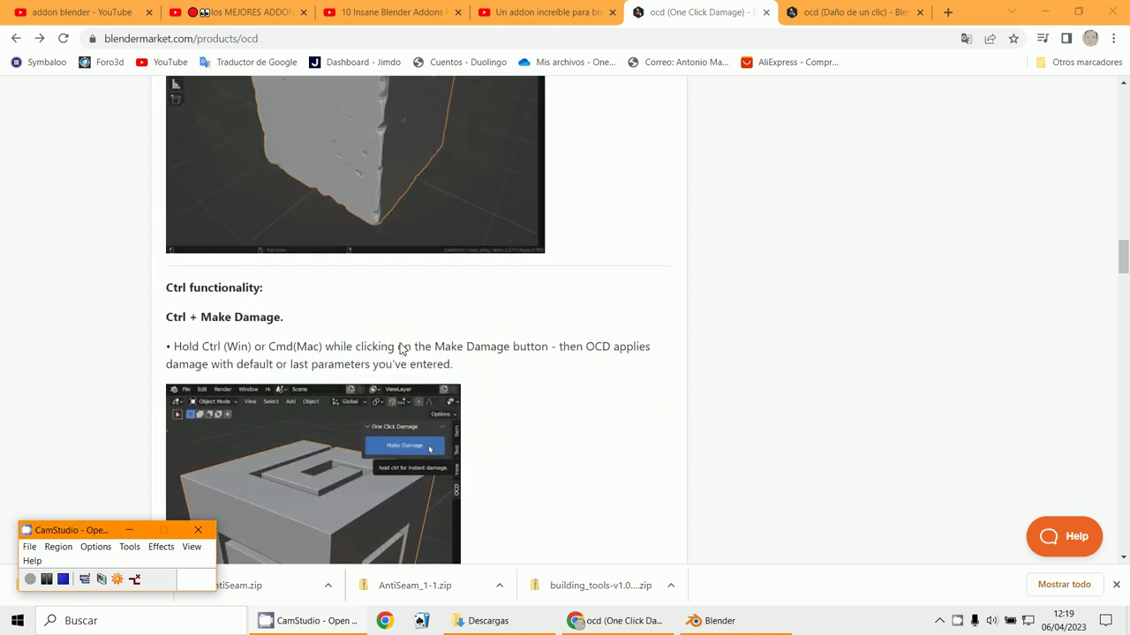
{"action": "scroll", "coordinate": [399, 347], "scroll_direction": "up", "scroll_amount": 2}
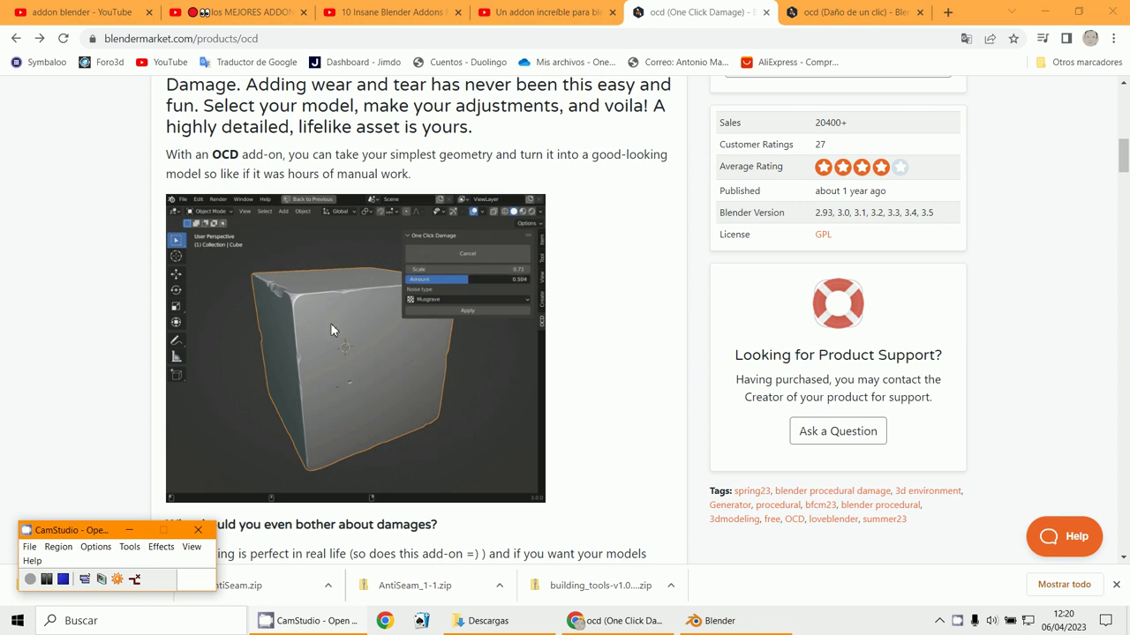
{"action": "left_click", "coordinate": [832, 9]}
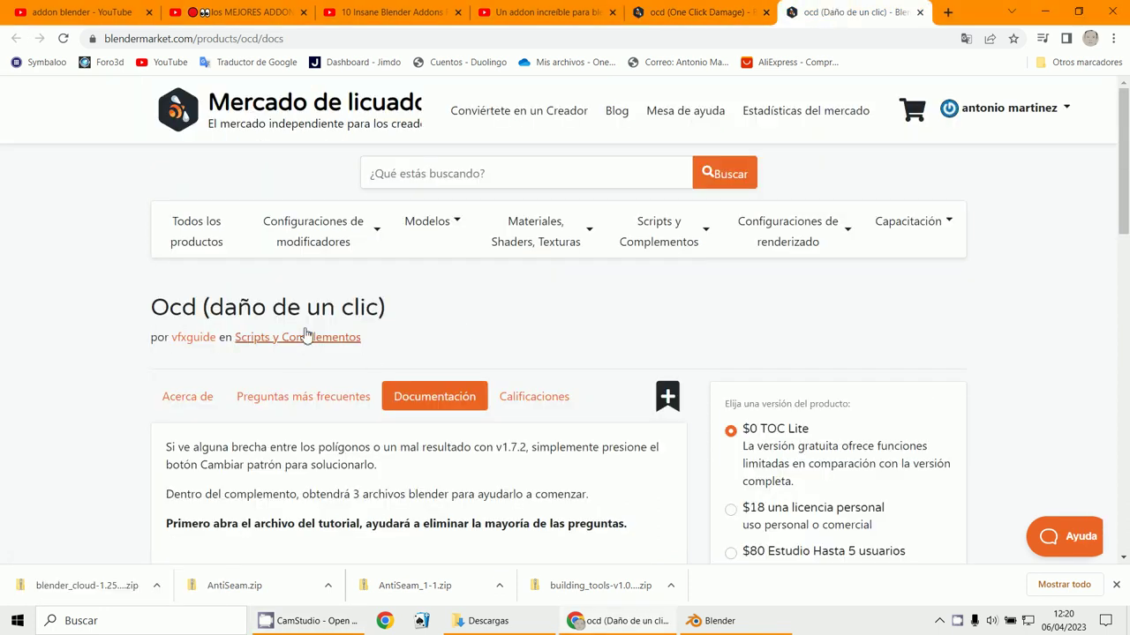
{"action": "left_click", "coordinate": [710, 9]}
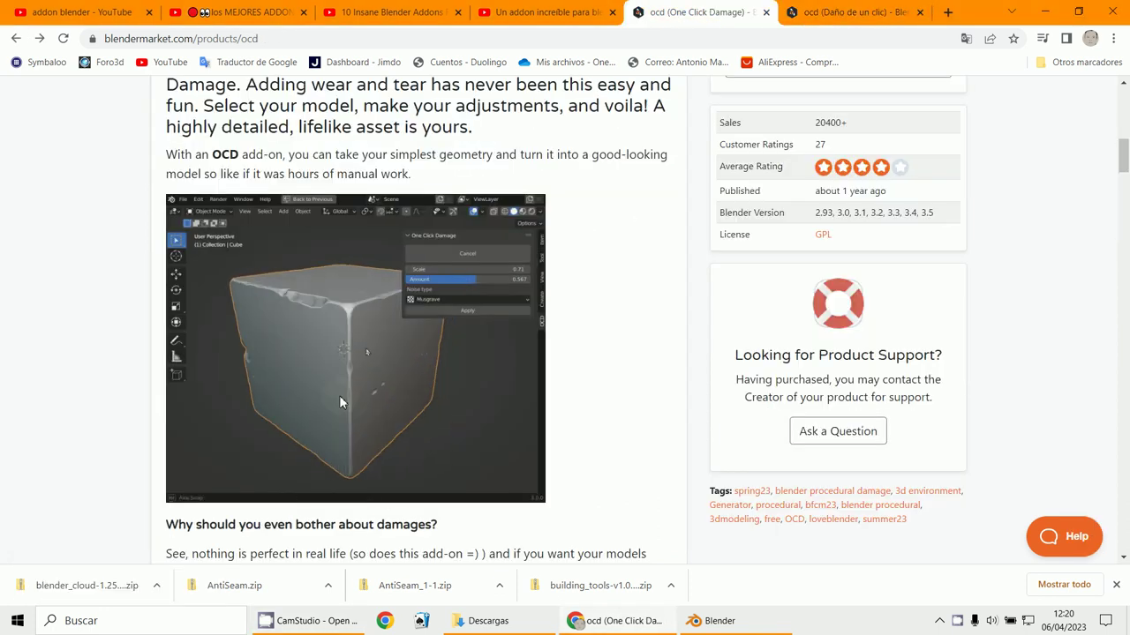
{"action": "scroll", "coordinate": [336, 395], "scroll_direction": "up", "scroll_amount": 1}
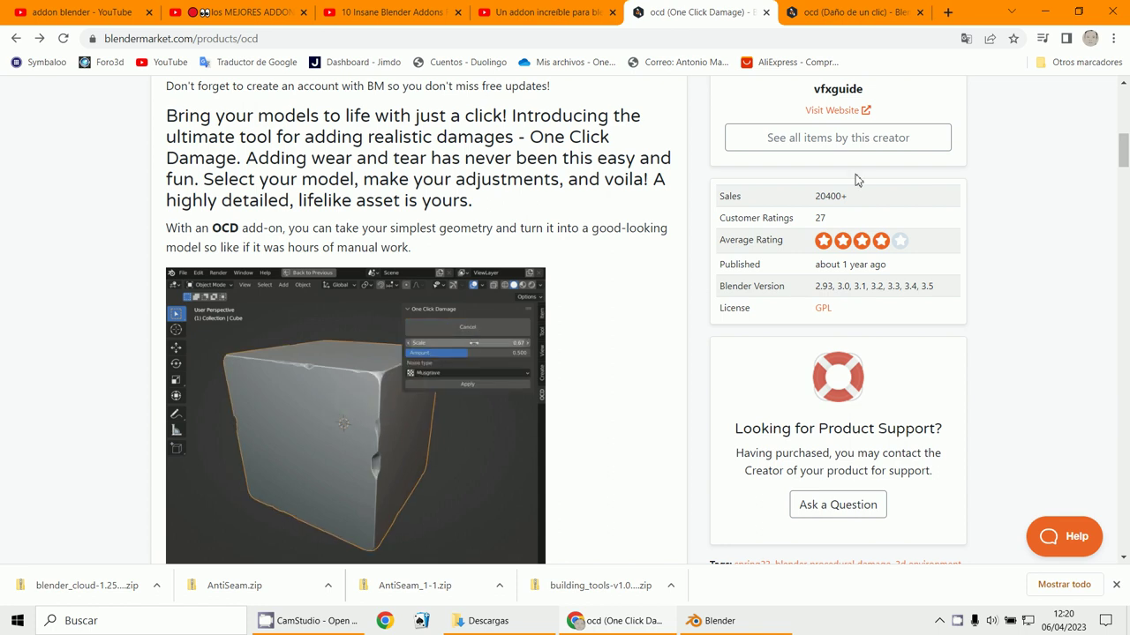
{"action": "scroll", "coordinate": [700, 307], "scroll_direction": "up", "scroll_amount": 1}
{"action": "scroll", "coordinate": [700, 307], "scroll_direction": "up", "scroll_amount": 8}
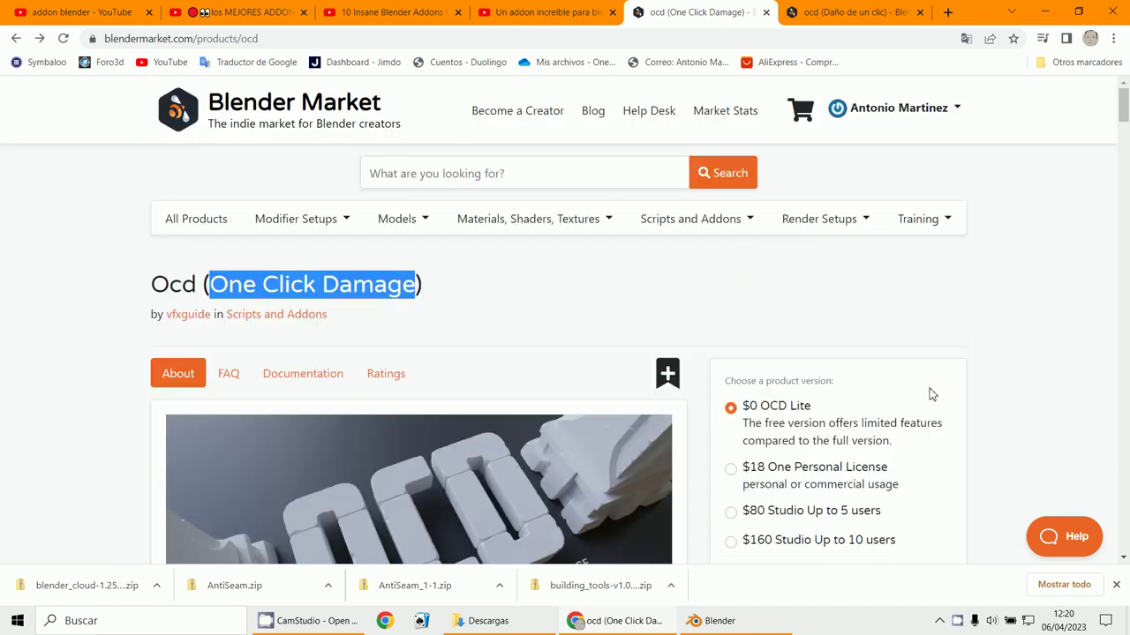
{"action": "scroll", "coordinate": [931, 394], "scroll_direction": "down", "scroll_amount": 3}
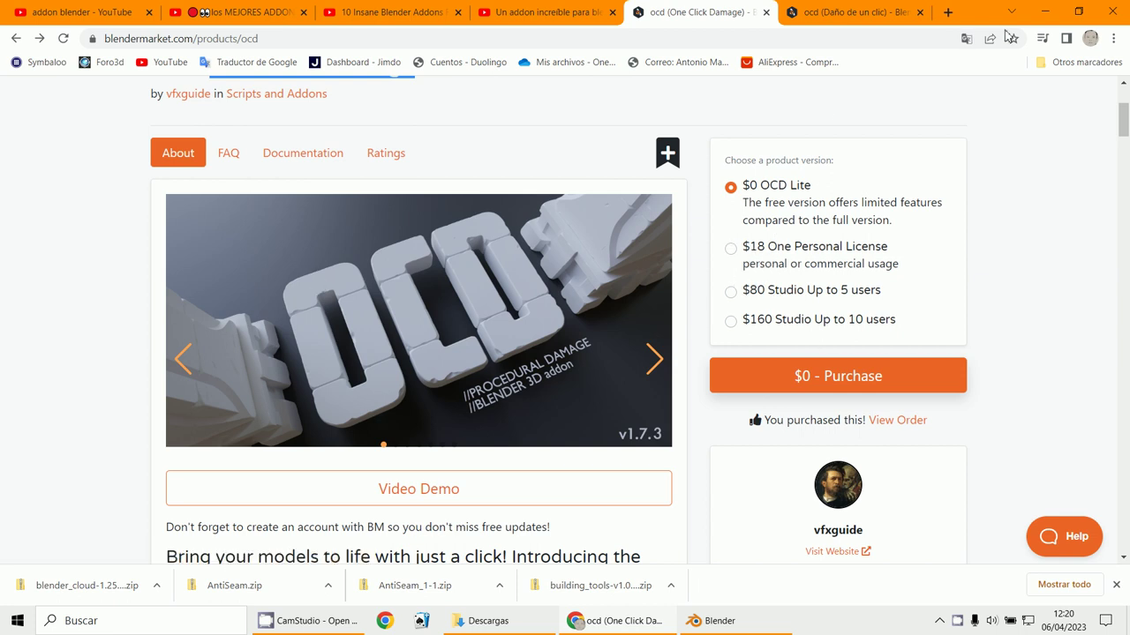
- Switch from the browser to Blender 3.6 and show the Add-ons section of the preferences
{"action": "left_click", "coordinate": [1045, 12]}
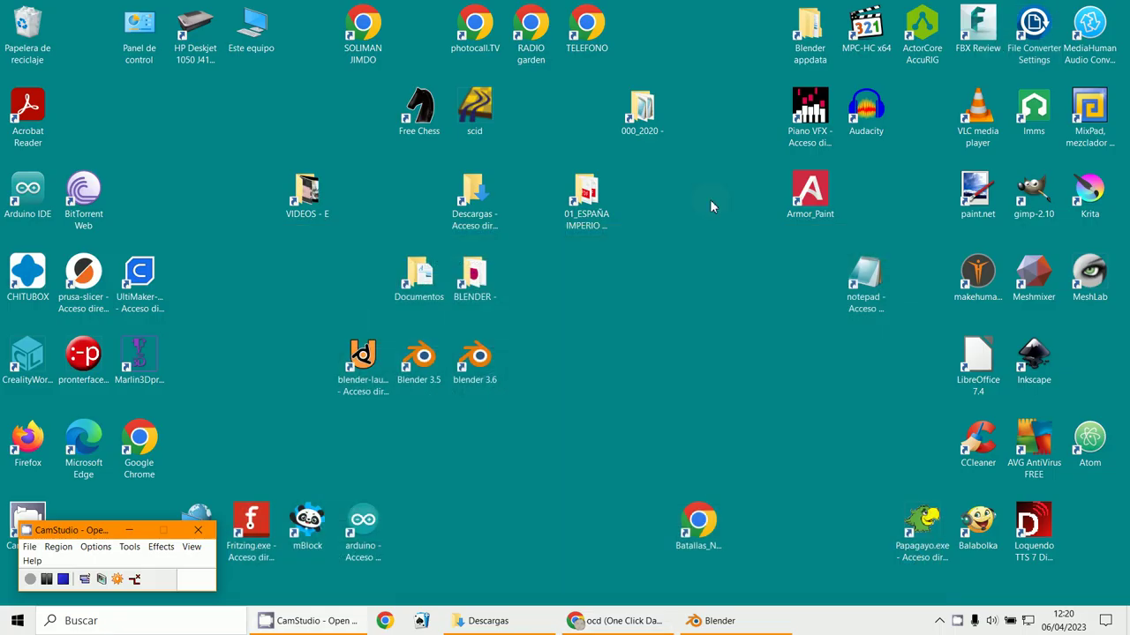
{"action": "double_click", "coordinate": [488, 380]}
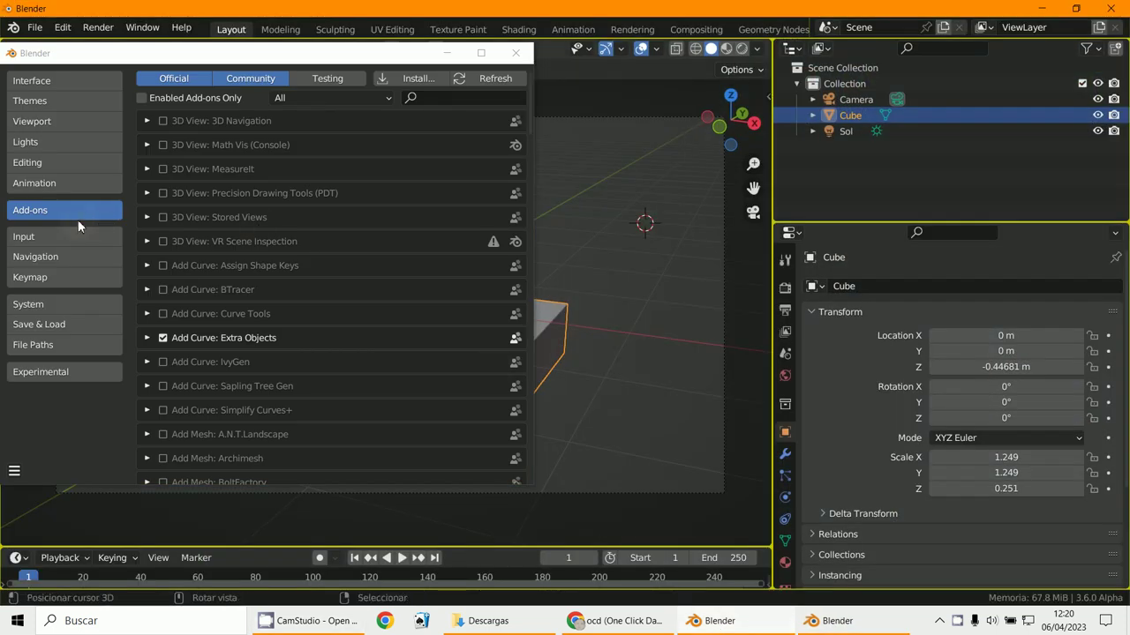
{"action": "left_click", "coordinate": [77, 217]}
{"action": "left_click", "coordinate": [418, 78]}
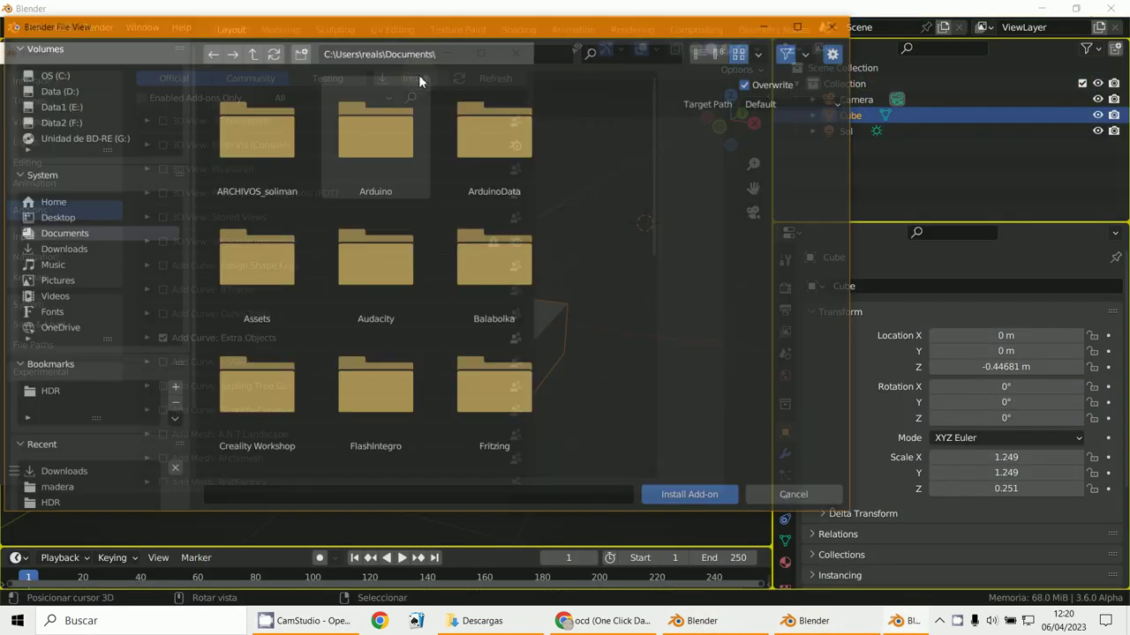
{"action": "left_click", "coordinate": [71, 249]}
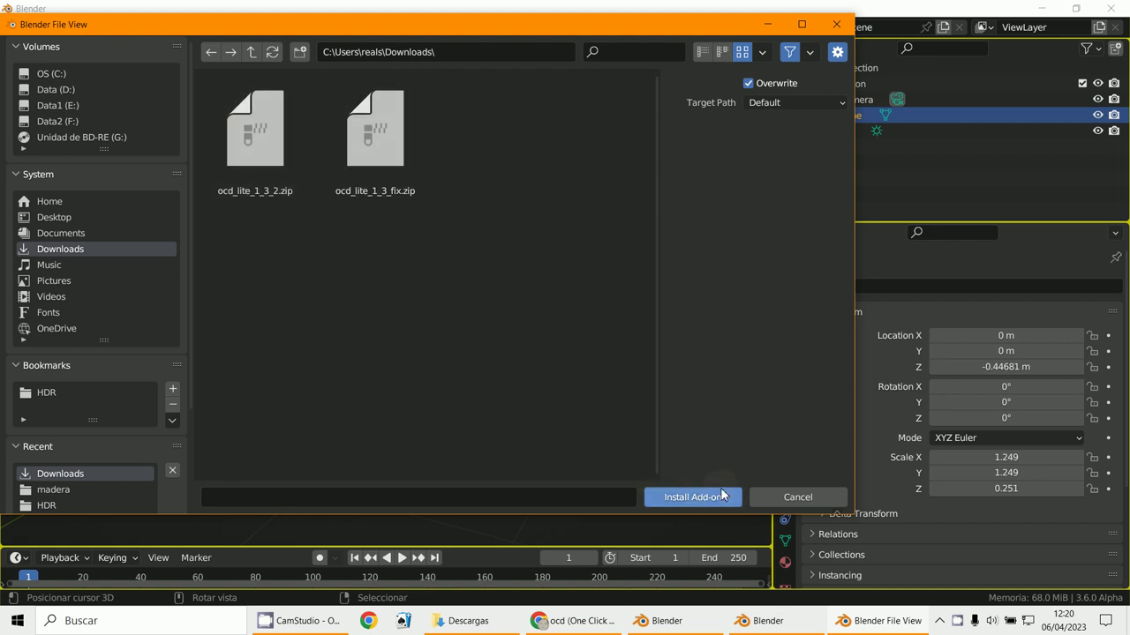
{"action": "left_click", "coordinate": [797, 497]}
- Search the add-ons for "ocd", examine the details of the OCD_Lite entry, and put the preferences window away
{"action": "left_click", "coordinate": [435, 98]}
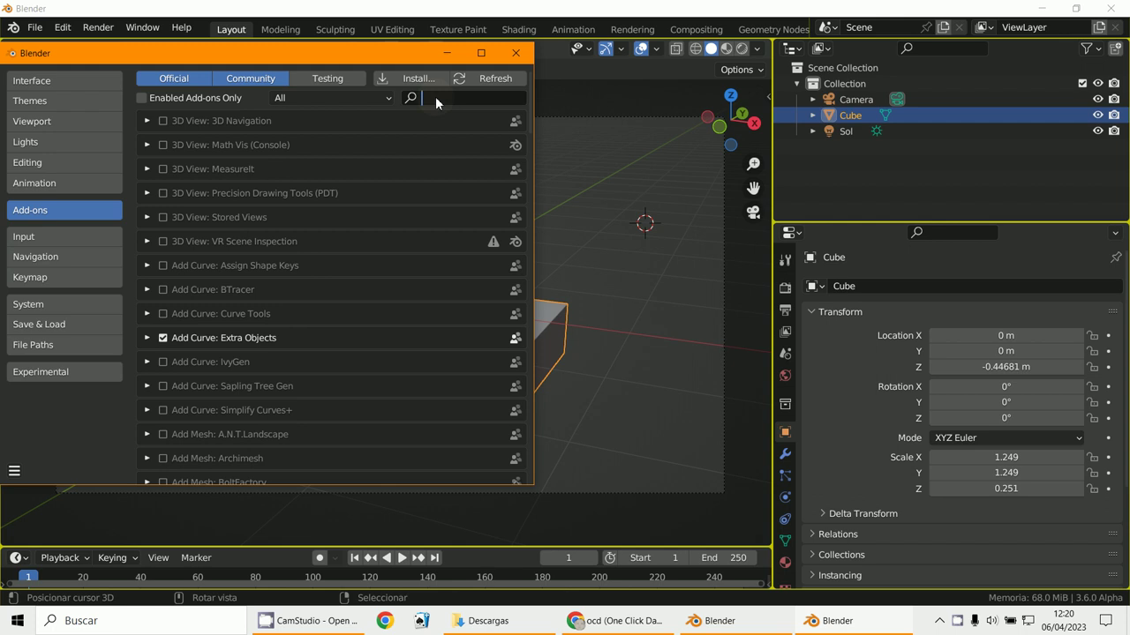
{"action": "type", "text": "ocd"}
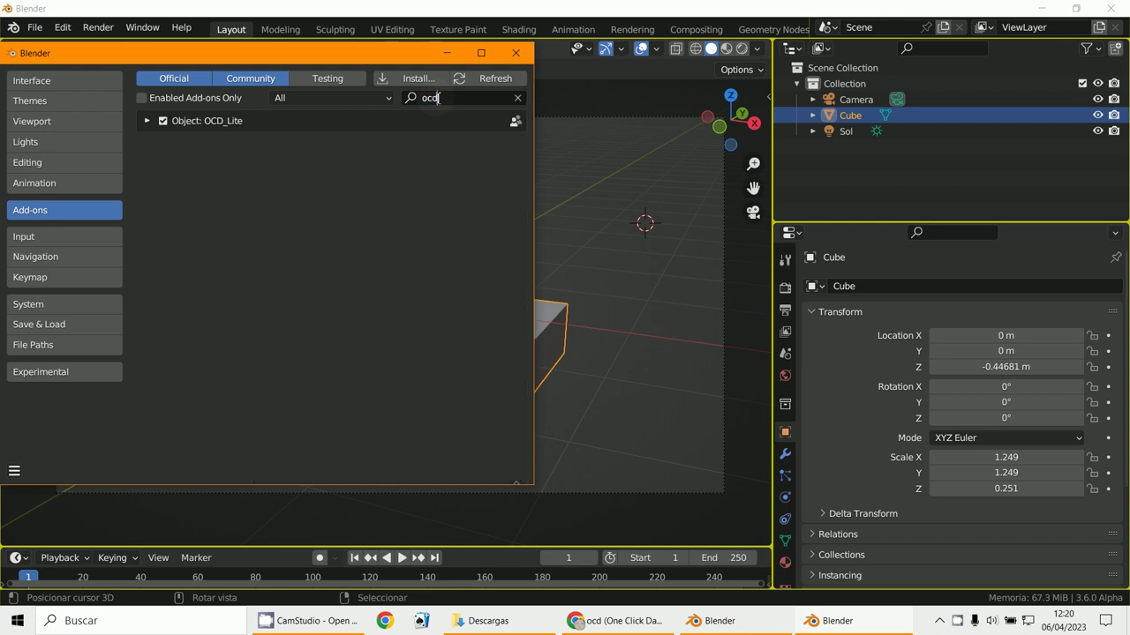
{"action": "left_click", "coordinate": [147, 120]}
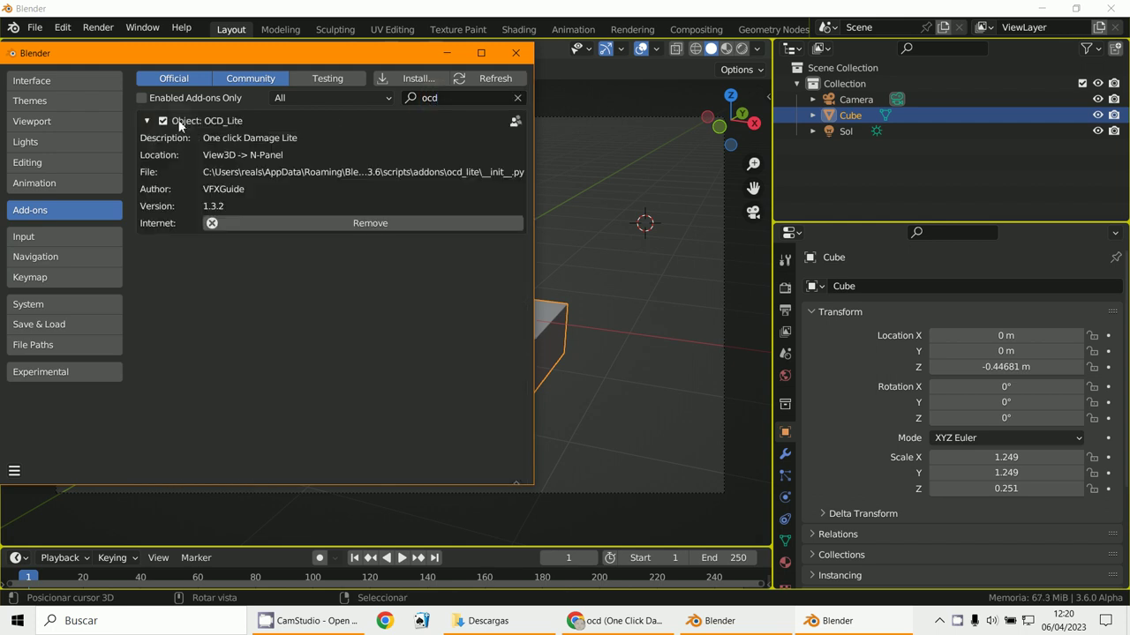
{"action": "left_click", "coordinate": [162, 121]}
{"action": "left_click", "coordinate": [446, 53]}
- Add a mesh cube at the 3D cursor beside the stepped pyramid and scale it to about 0.404
{"action": "scroll", "coordinate": [489, 293], "scroll_direction": "down", "scroll_amount": 3}
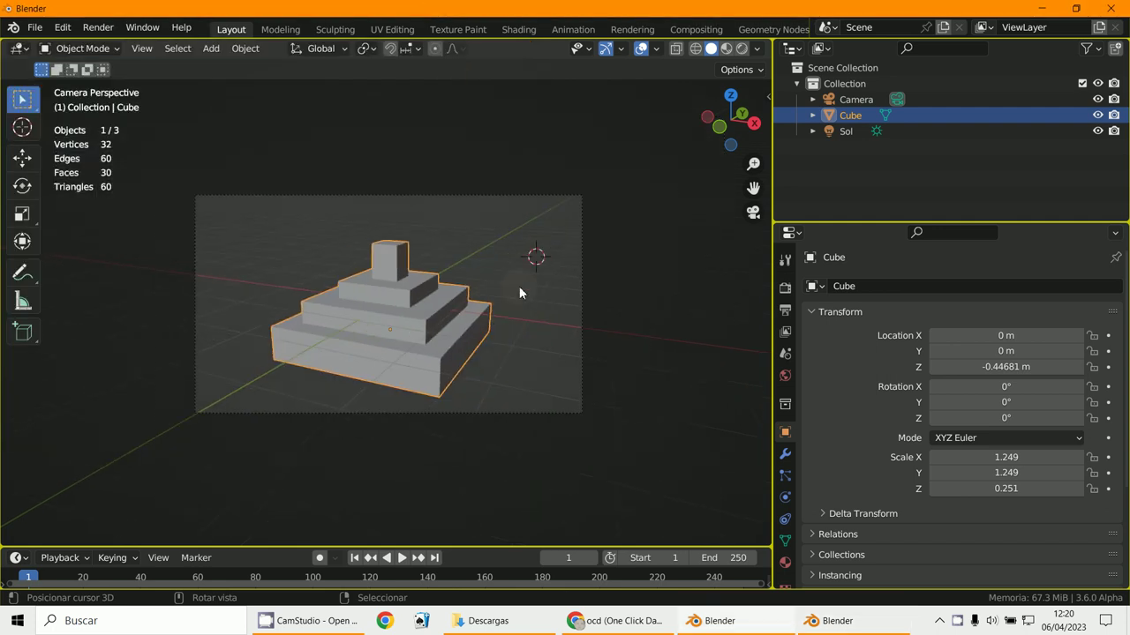
{"action": "left_click", "coordinate": [211, 49]}
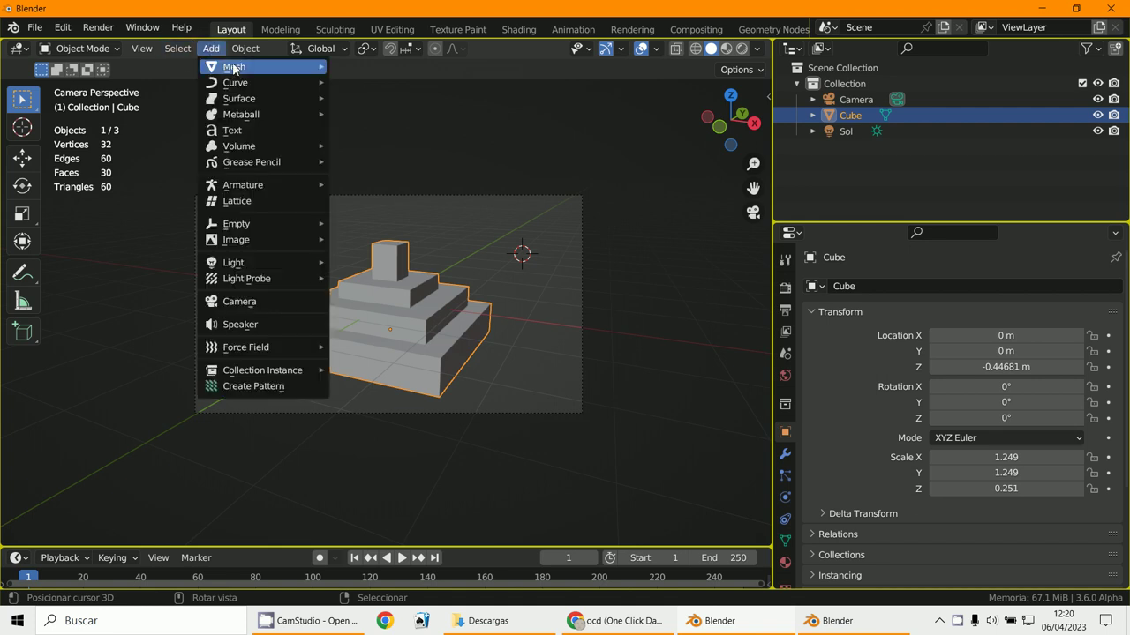
{"action": "mouse_move", "coordinate": [240, 69]}
{"action": "left_click", "coordinate": [367, 80]}
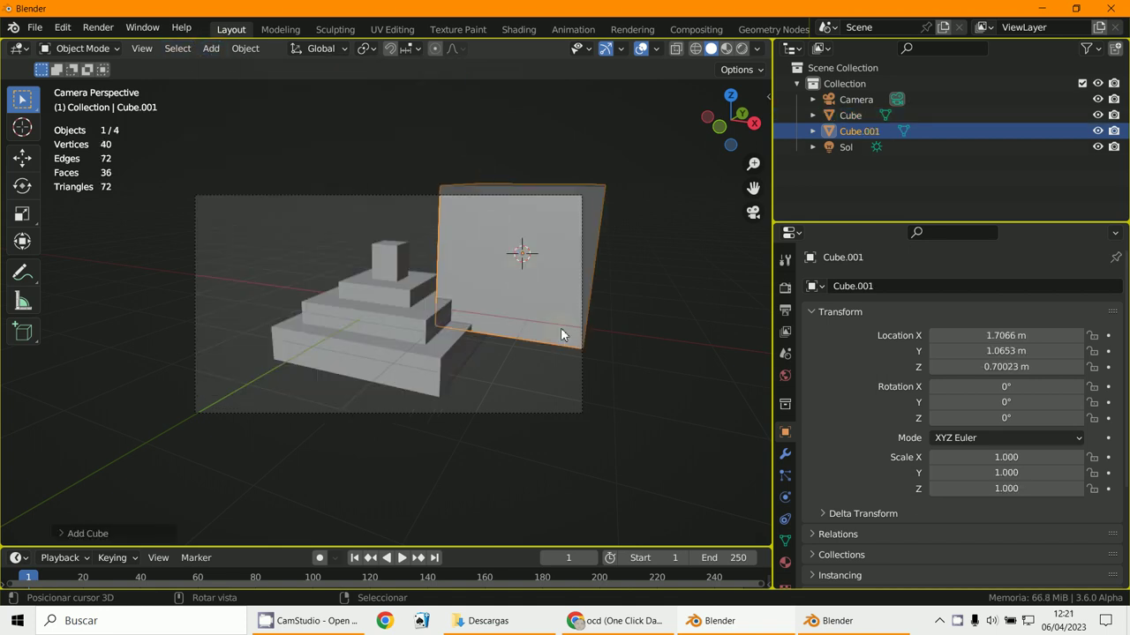
{"action": "key", "text": "s"}
{"action": "left_click", "coordinate": [538, 289]}
{"action": "scroll", "coordinate": [543, 293], "scroll_direction": "up", "scroll_amount": 2}
{"action": "scroll", "coordinate": [546, 292], "scroll_direction": "up", "scroll_amount": 1}
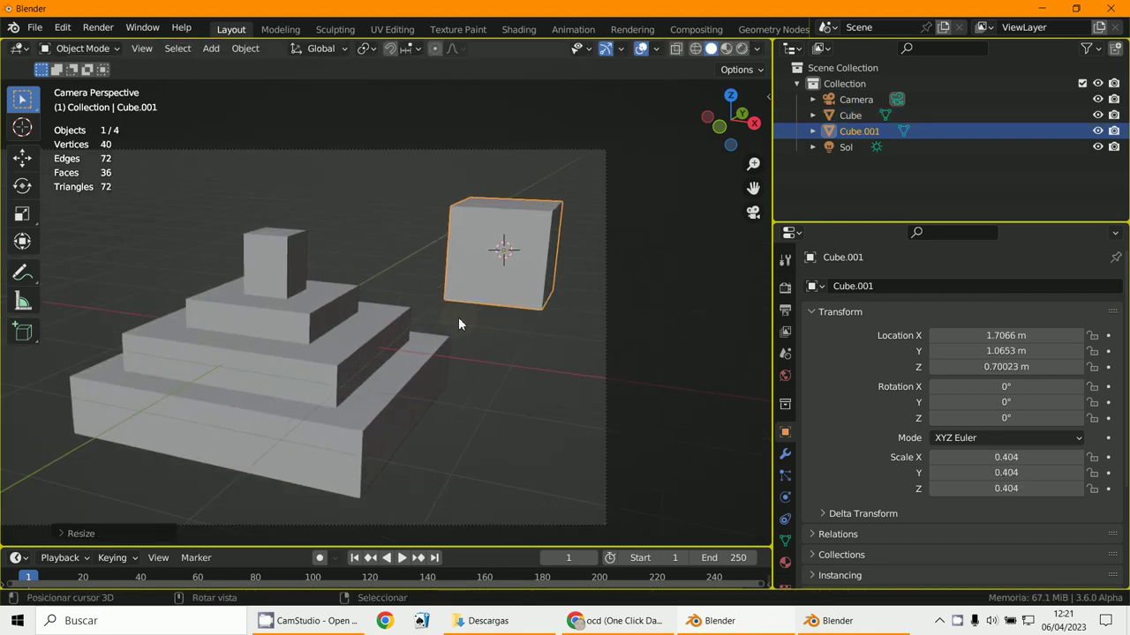
- Show the OCD_lite sidebar tools and run Make Damage on the new cube
{"action": "key", "text": "n"}
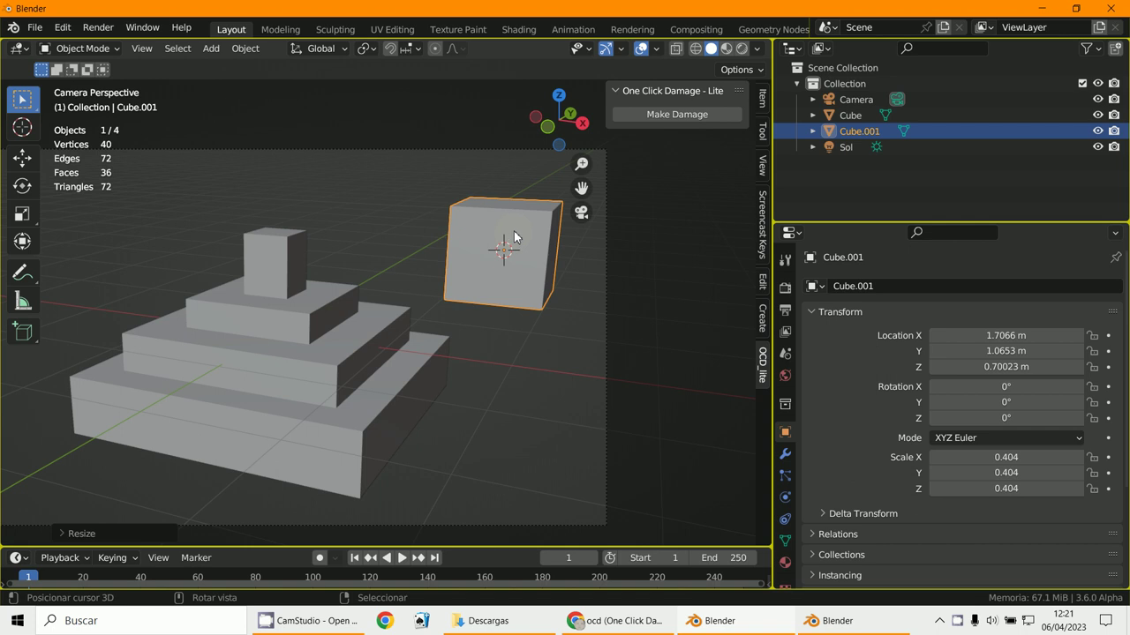
{"action": "scroll", "coordinate": [520, 243], "scroll_direction": "up", "scroll_amount": 5}
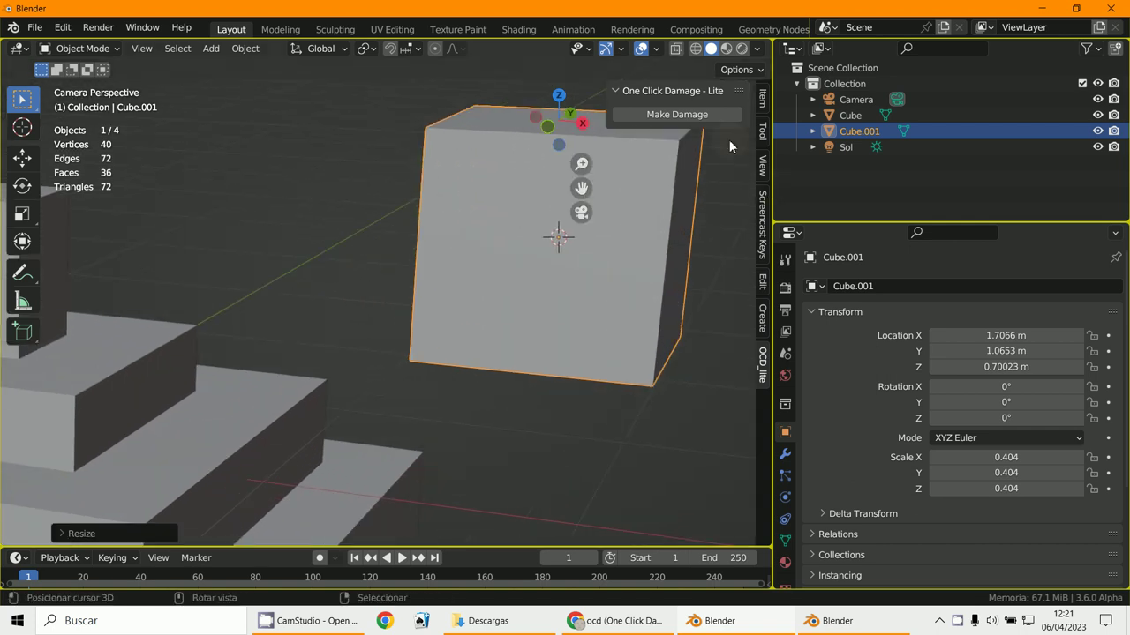
{"action": "left_click", "coordinate": [664, 116]}
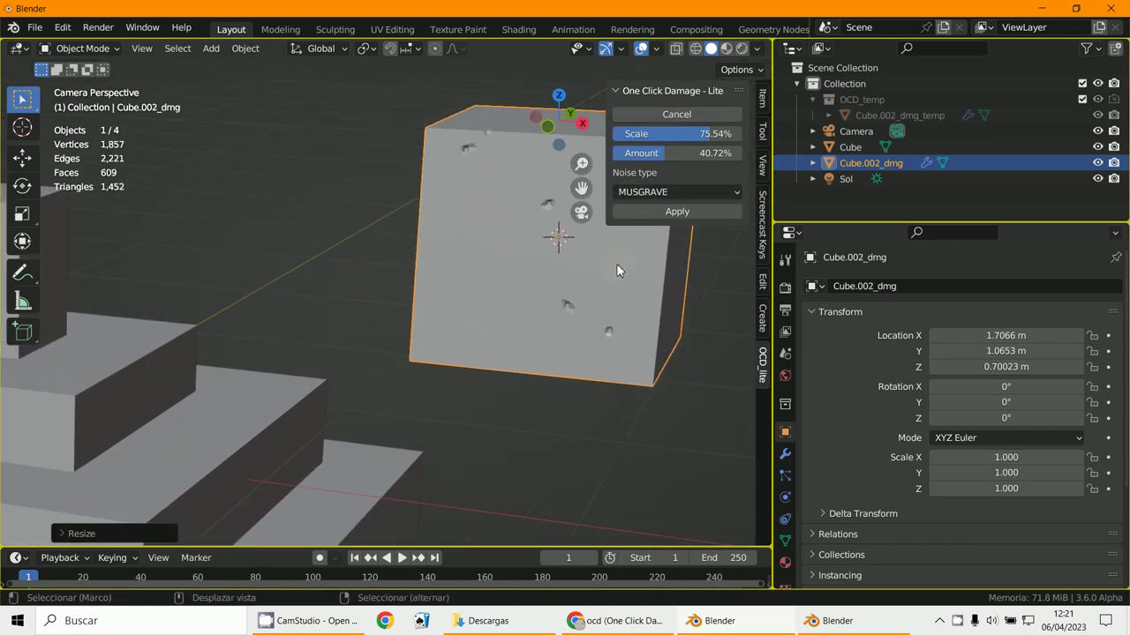
- Experiment with the cube's damage sliders, ending at about 62.93% Scale and 23.15% Amount, and change the noise type to CLOUDS
{"action": "middle_click_drag", "start_coordinate": [616, 263], "coordinate": [469, 353], "text": "shift"}
{"action": "left_click_drag", "start_coordinate": [699, 135], "coordinate": [719, 291]}
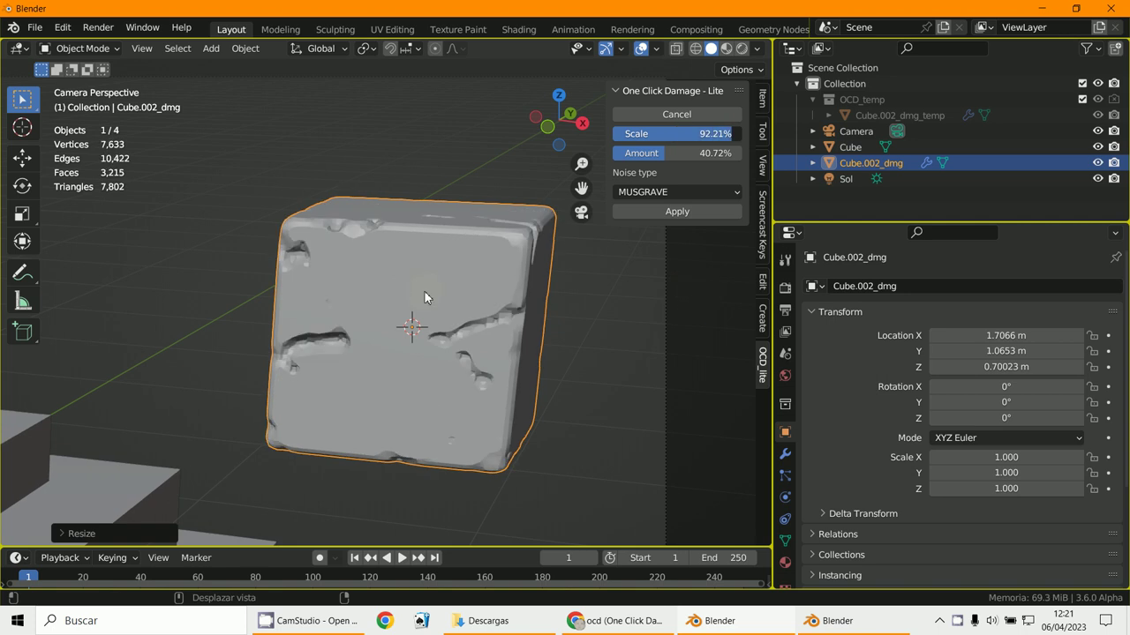
{"action": "left_click_drag", "start_coordinate": [712, 135], "coordinate": [635, 282]}
{"action": "left_click_drag", "start_coordinate": [660, 148], "coordinate": [659, 148]}
{"action": "left_click_drag", "start_coordinate": [641, 297], "coordinate": [439, 298]}
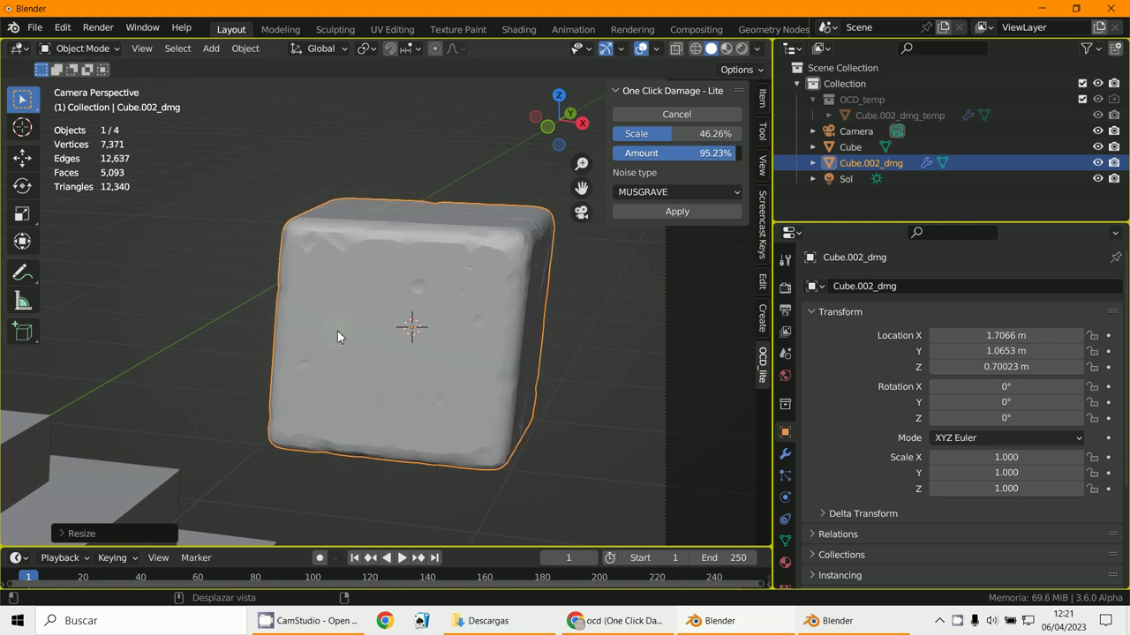
{"action": "left_click_drag", "start_coordinate": [338, 331], "coordinate": [339, 331]}
{"action": "left_click_drag", "start_coordinate": [423, 298], "coordinate": [619, 310]}
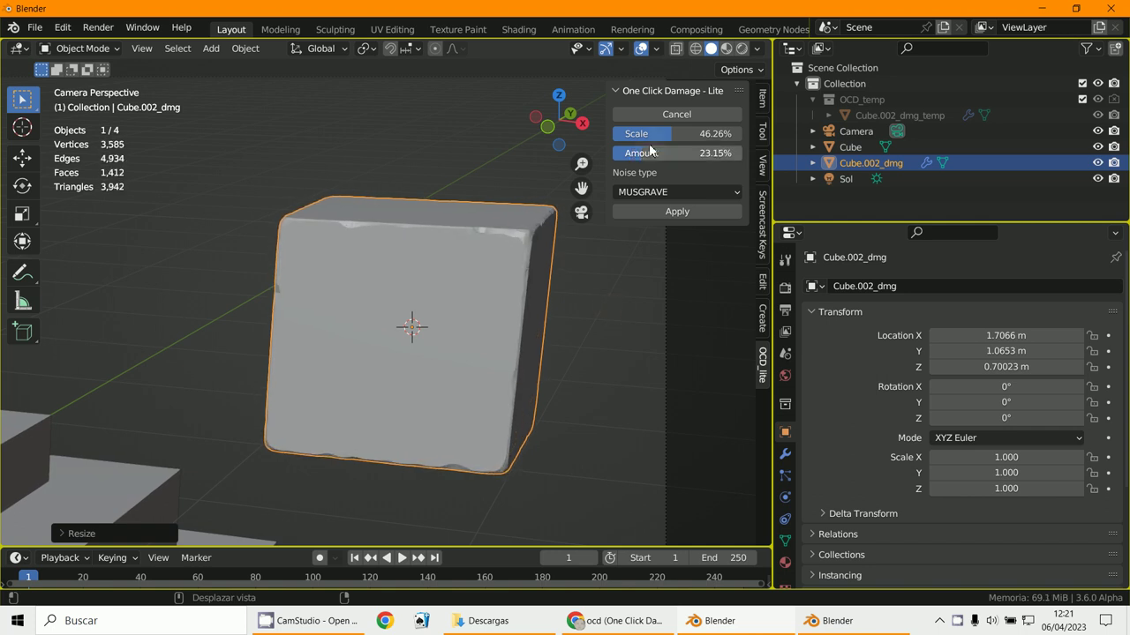
{"action": "mouse_move", "coordinate": [664, 278]}
{"action": "left_mouse_down"}
{"action": "mouse_move", "coordinate": [704, 282]}
{"action": "mouse_move", "coordinate": [686, 283]}
{"action": "left_mouse_up"}
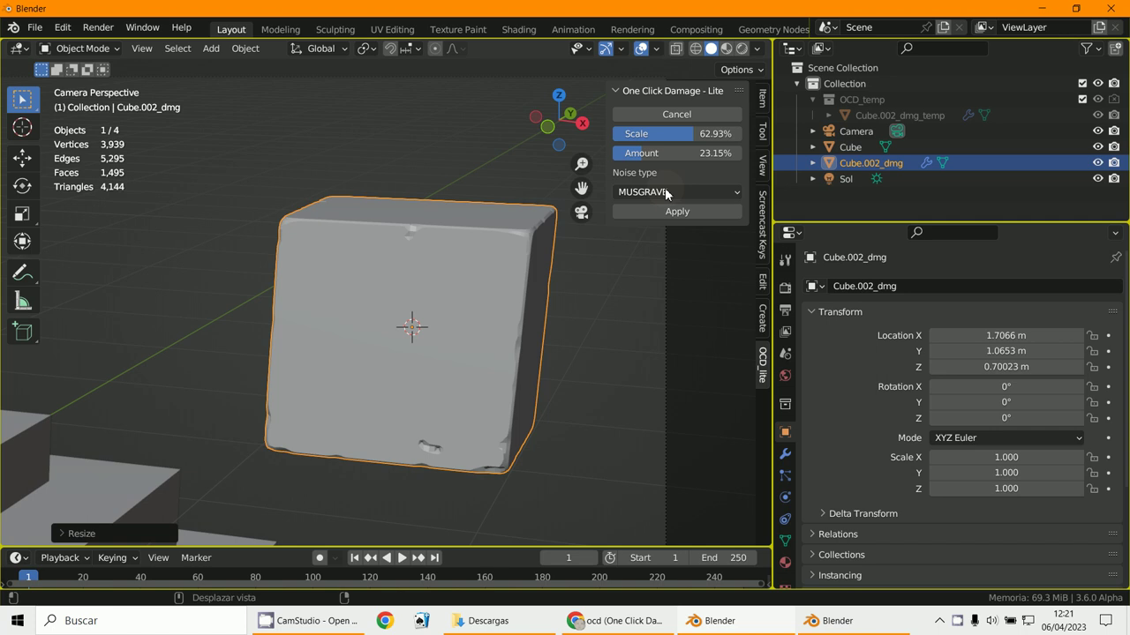
{"action": "left_click", "coordinate": [665, 193]}
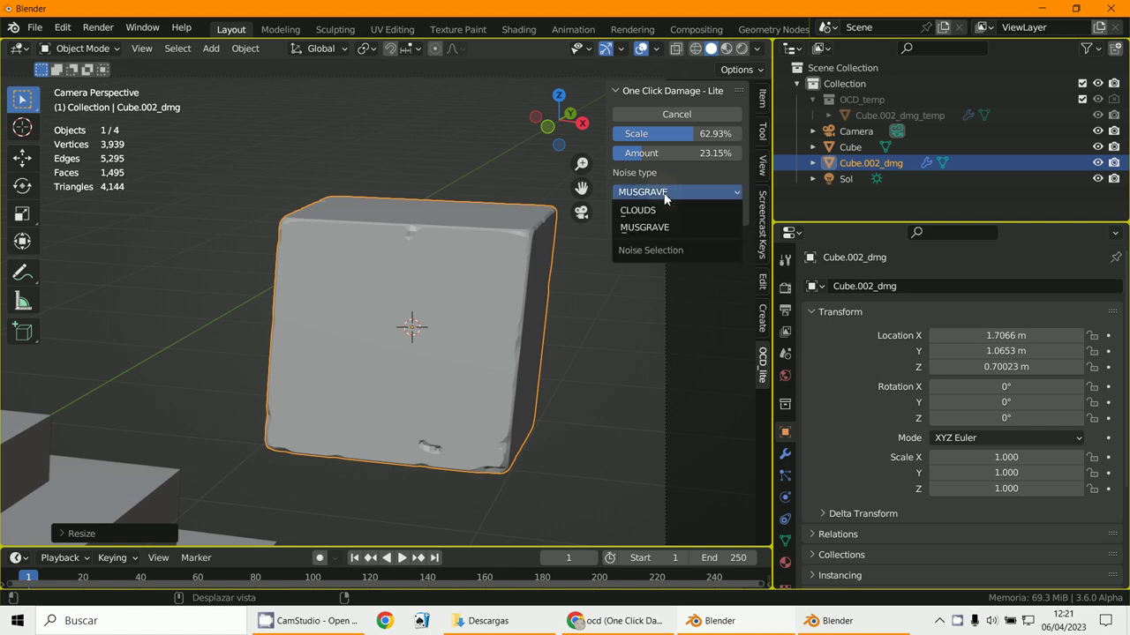
{"action": "left_click", "coordinate": [664, 211]}
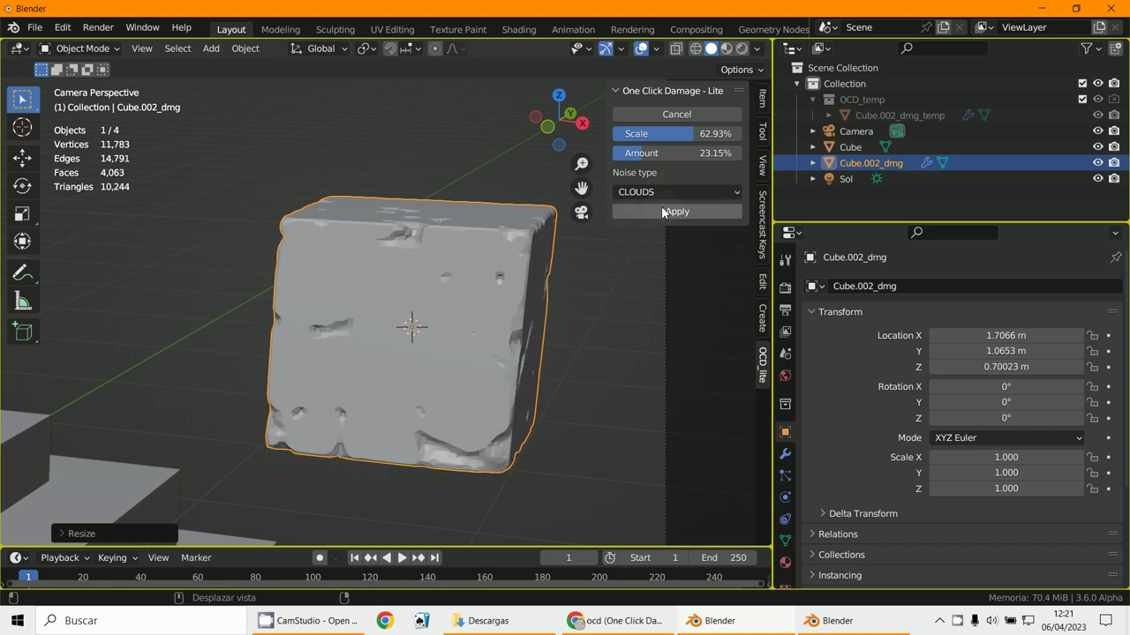
- Inspect the damaged cube from several sides, set the damage Scale to about 44.01%, and apply the damage
{"action": "scroll", "coordinate": [516, 300], "scroll_direction": "down", "scroll_amount": 1}
{"action": "middle_click_drag", "start_coordinate": [530, 317], "coordinate": [519, 323], "text": "shift"}
{"action": "middle_click_drag", "start_coordinate": [518, 323], "coordinate": [425, 327]}
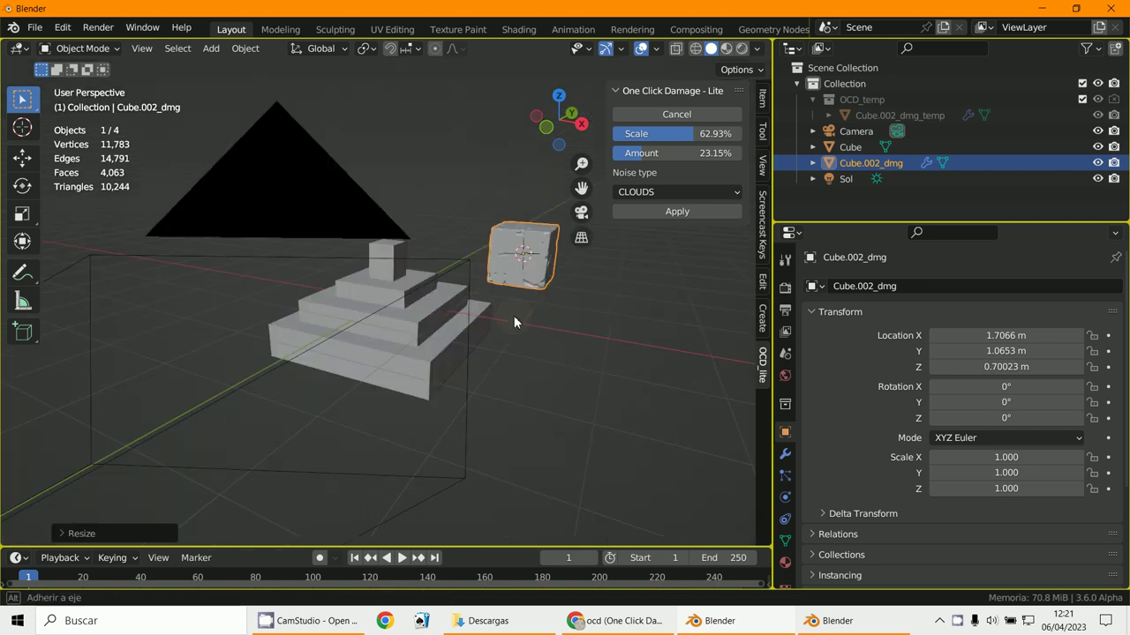
{"action": "scroll", "coordinate": [542, 325], "scroll_direction": "up", "scroll_amount": 4}
{"action": "scroll", "coordinate": [520, 323], "scroll_direction": "down", "scroll_amount": 3}
{"action": "middle_click_drag", "start_coordinate": [542, 325], "coordinate": [445, 332]}
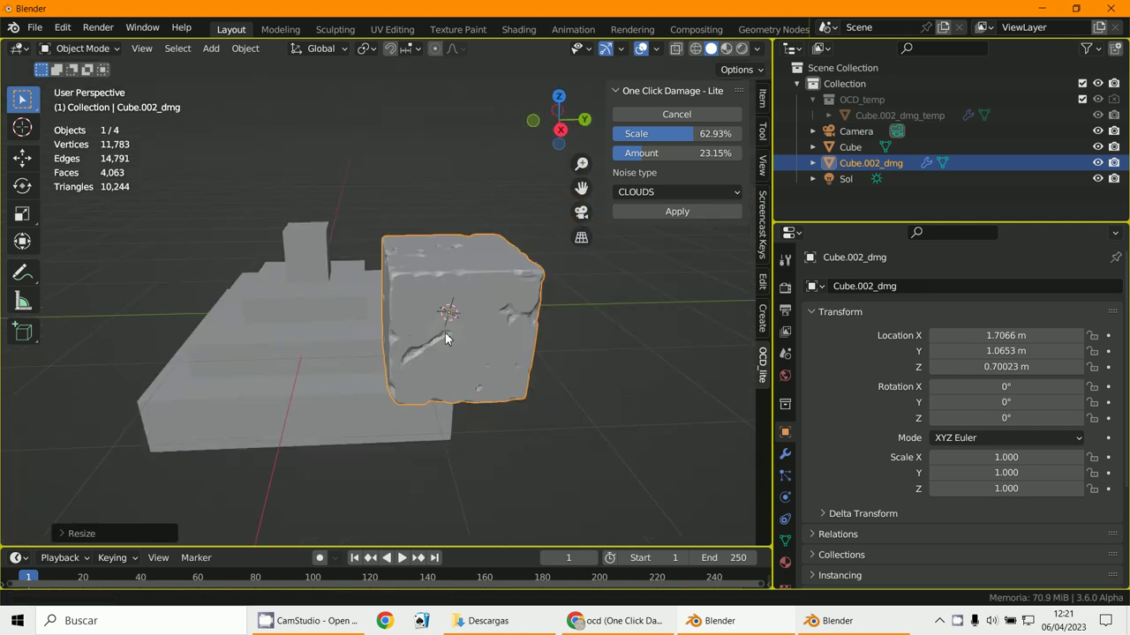
{"action": "scroll", "coordinate": [446, 338], "scroll_direction": "up", "scroll_amount": 4}
{"action": "scroll", "coordinate": [444, 336], "scroll_direction": "down", "scroll_amount": 3}
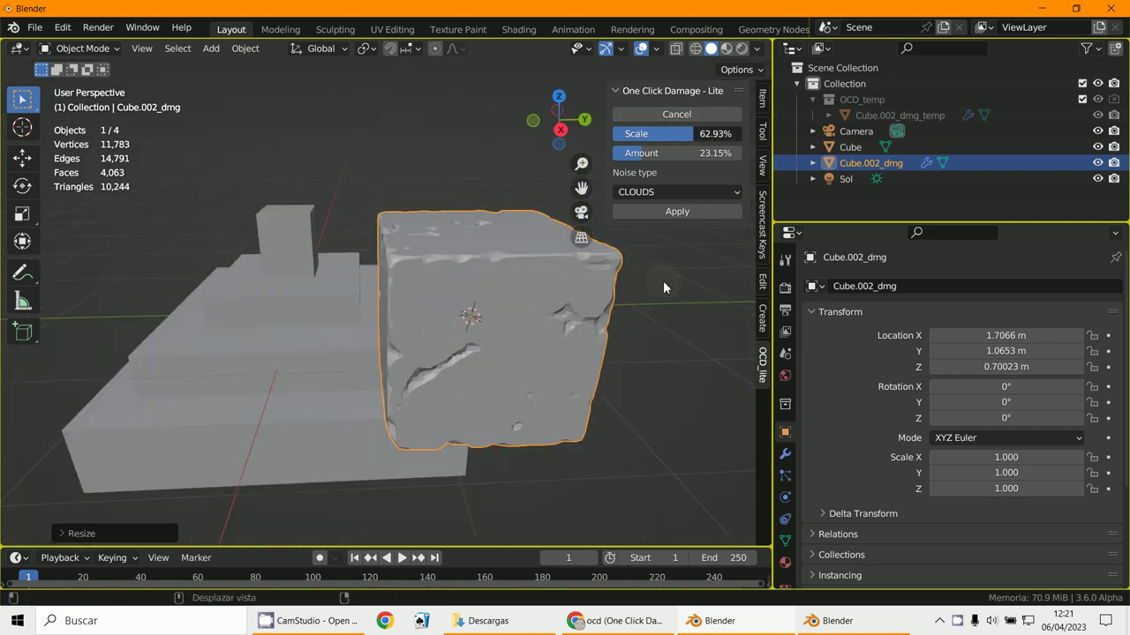
{"action": "left_click_drag", "start_coordinate": [694, 134], "coordinate": [666, 134]}
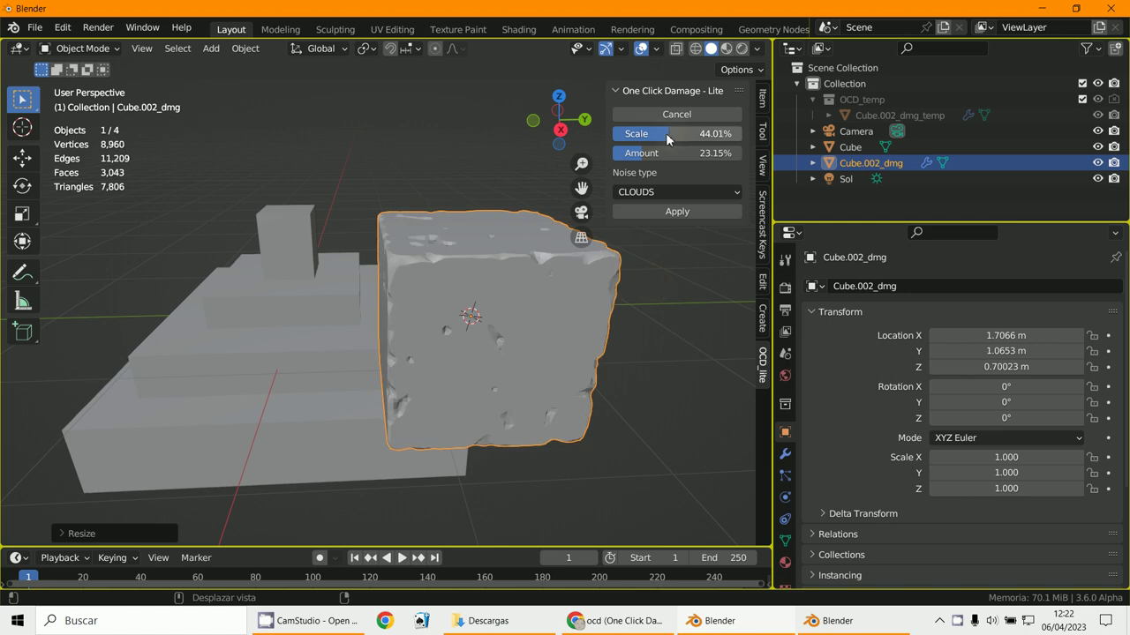
{"action": "middle_click_drag", "start_coordinate": [532, 299], "coordinate": [505, 305]}
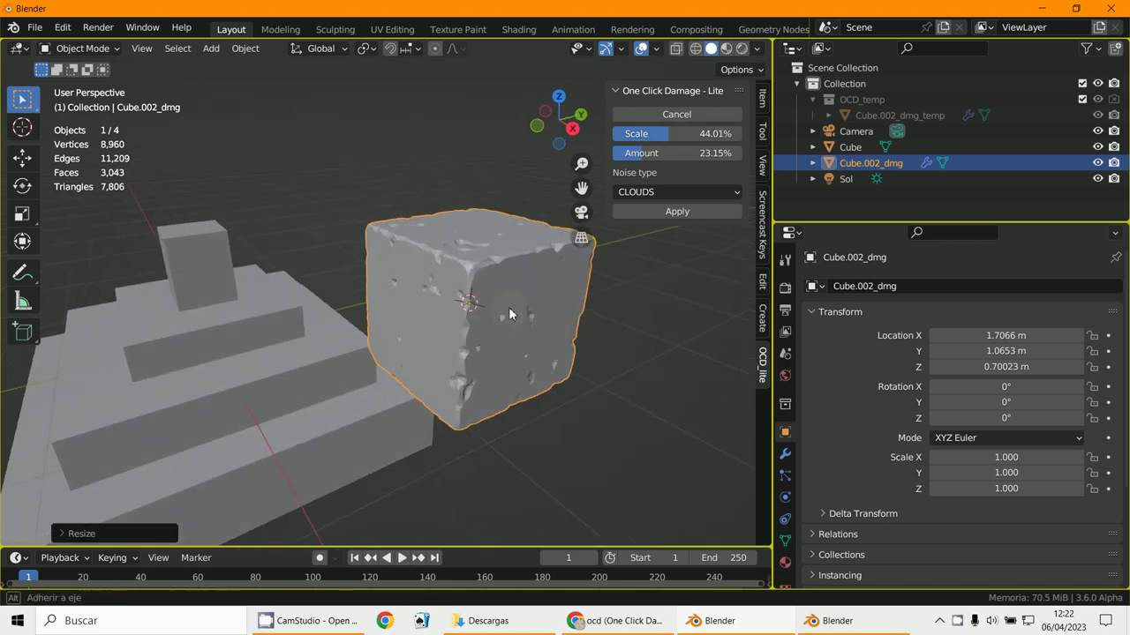
{"action": "left_click", "coordinate": [656, 210]}
- Delete the damaged cube from the scene
{"action": "scroll", "coordinate": [560, 317], "scroll_direction": "down", "scroll_amount": 3}
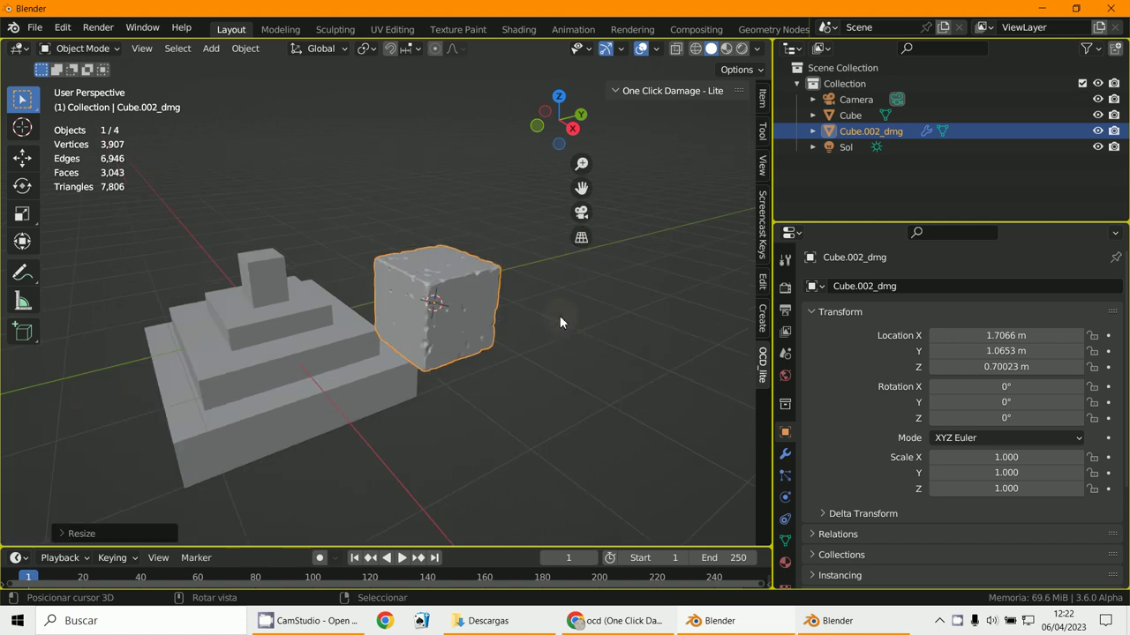
{"action": "key", "text": "x"}
{"action": "left_click", "coordinate": [493, 308]}
- Select the stepped pyramid and frame it in the camera view
{"action": "left_click", "coordinate": [378, 358]}
{"action": "middle_click_drag", "start_coordinate": [379, 358], "coordinate": [462, 327], "text": "shift"}
{"action": "key", "text": "KP_0"}
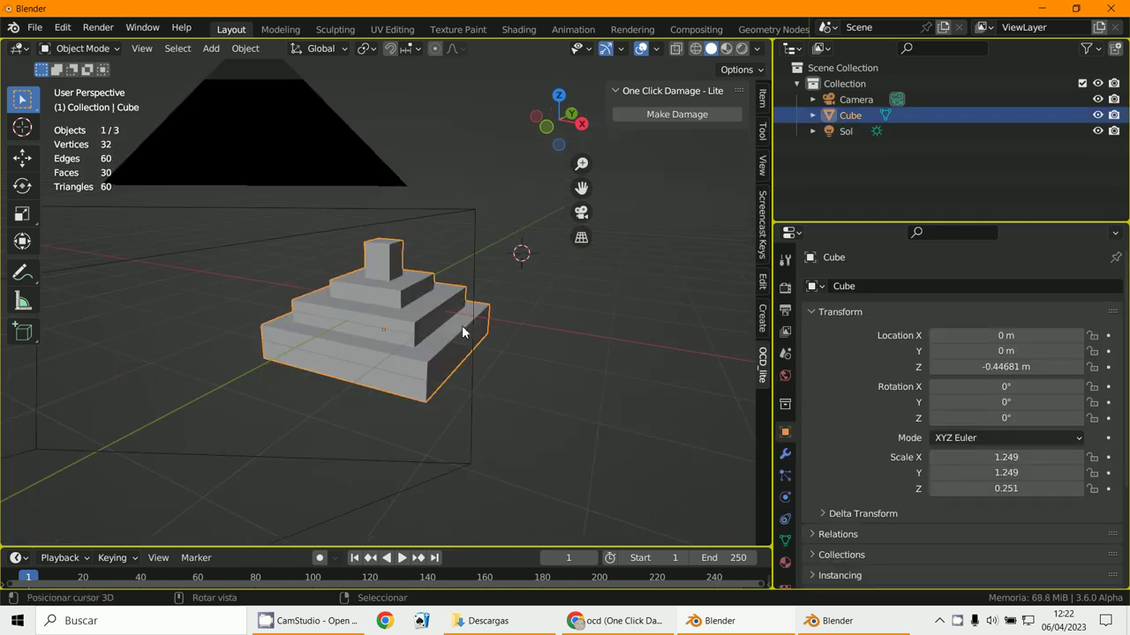
{"action": "scroll", "coordinate": [469, 331], "scroll_direction": "down", "scroll_amount": 6}
{"action": "middle_click_drag", "start_coordinate": [422, 388], "coordinate": [478, 381], "text": "shift"}
{"action": "scroll", "coordinate": [458, 381], "scroll_direction": "up", "scroll_amount": 2}
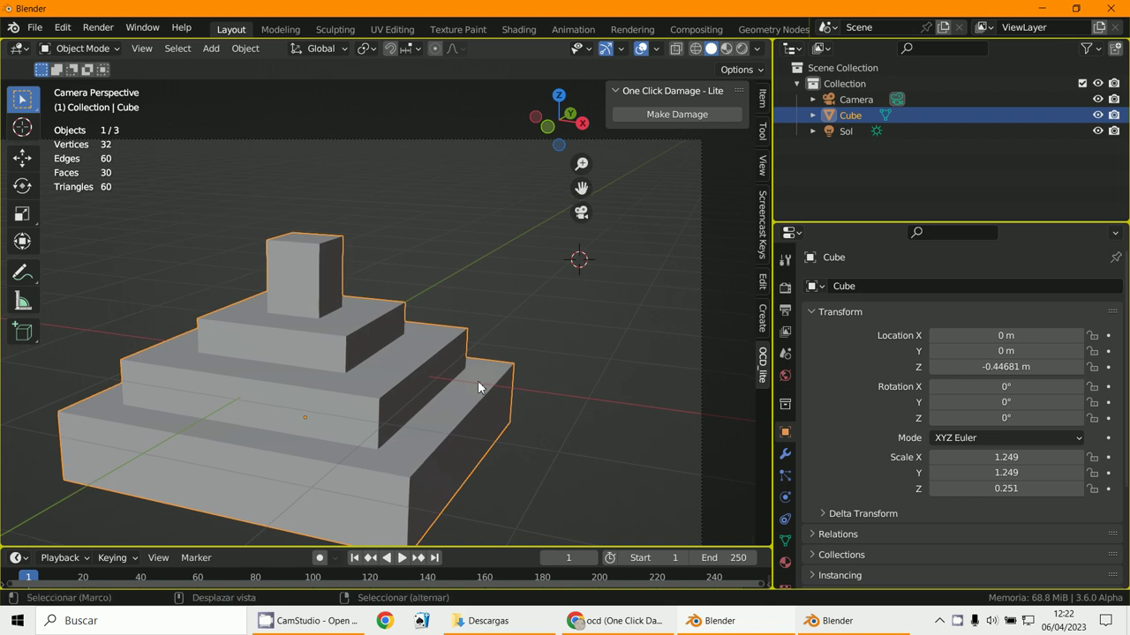
- Generate One Click Damage on the stepped pyramid, setting Scale to 28.69% and Amount to 6.94%
{"action": "scroll", "coordinate": [374, 400], "scroll_direction": "up", "scroll_amount": 1}
{"action": "middle_click_drag", "start_coordinate": [374, 398], "coordinate": [408, 371], "text": "shift"}
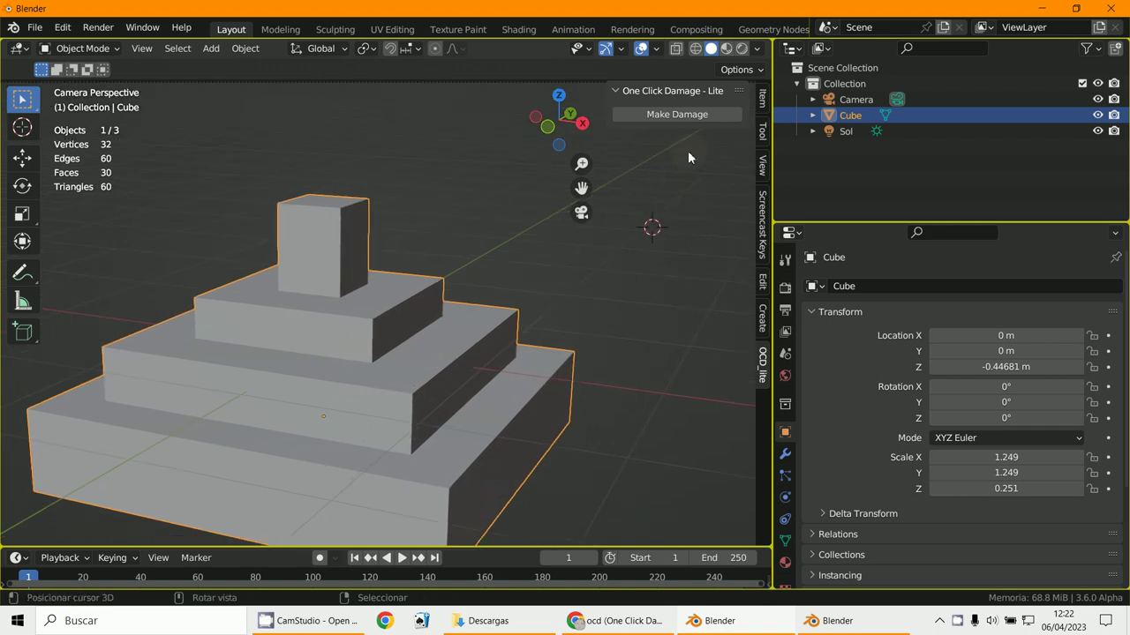
{"action": "left_click", "coordinate": [694, 115]}
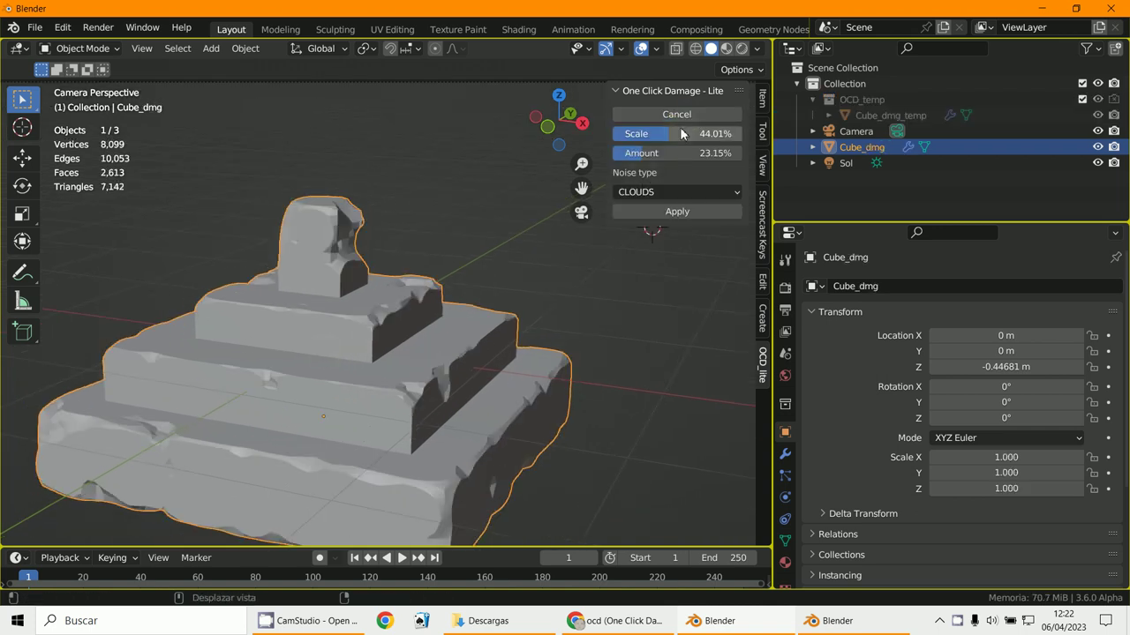
{"action": "left_click_drag", "start_coordinate": [660, 132], "coordinate": [630, 281]}
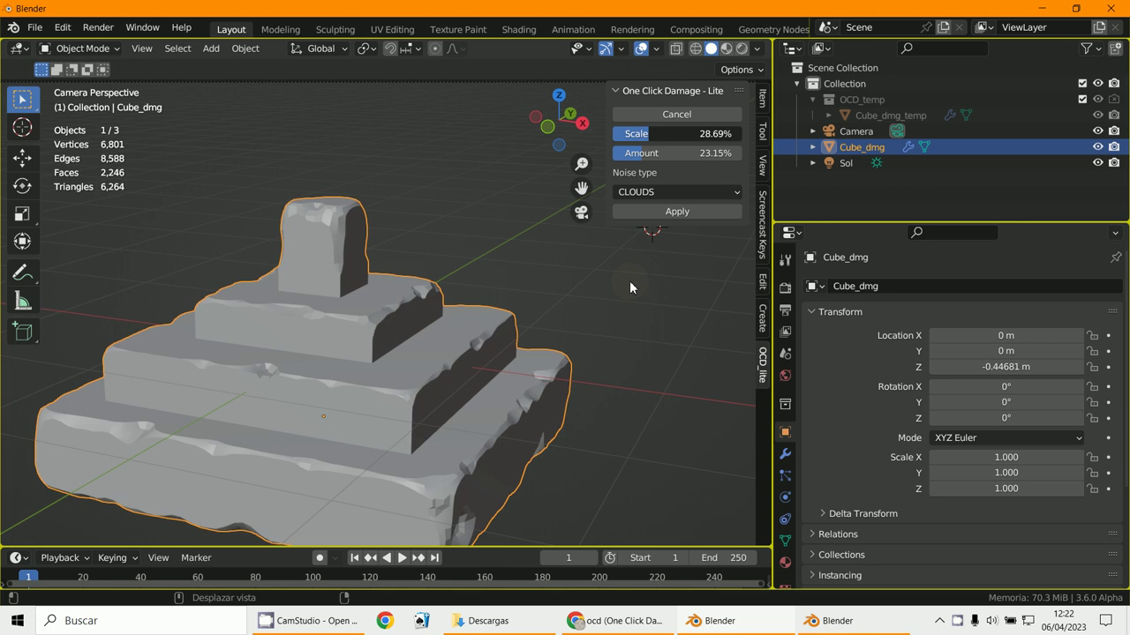
{"action": "left_click_drag", "start_coordinate": [645, 156], "coordinate": [614, 304]}
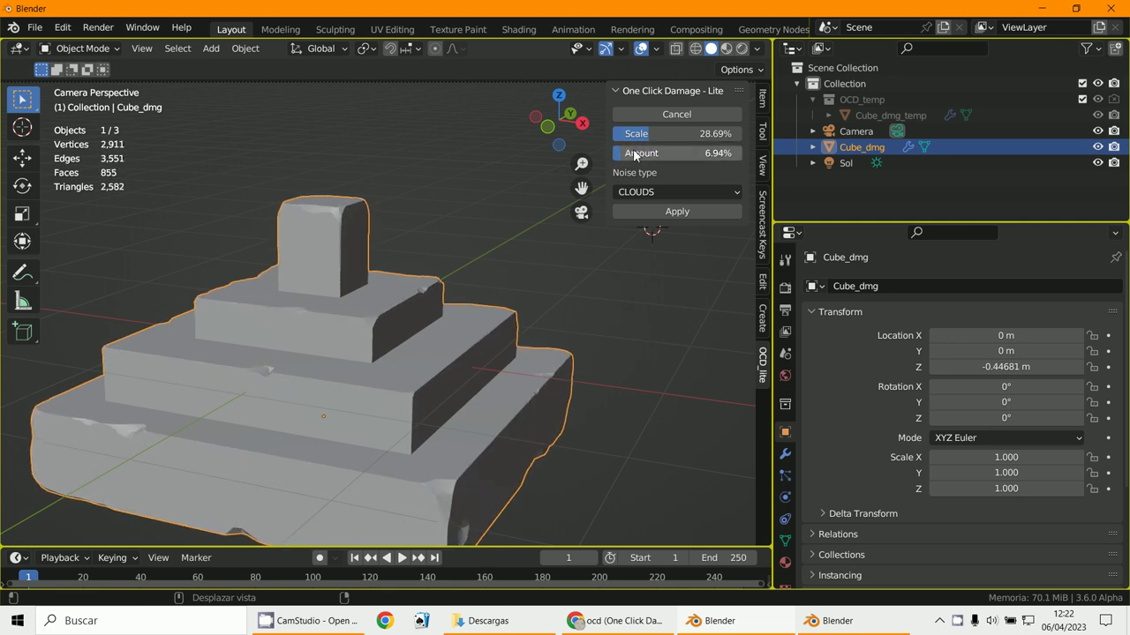
- Change the pyramid's damage noise type to MUSGRAVE and set Scale to 56.17% and Amount to 23.60%
{"action": "left_click", "coordinate": [635, 192]}
{"action": "left_click", "coordinate": [633, 224]}
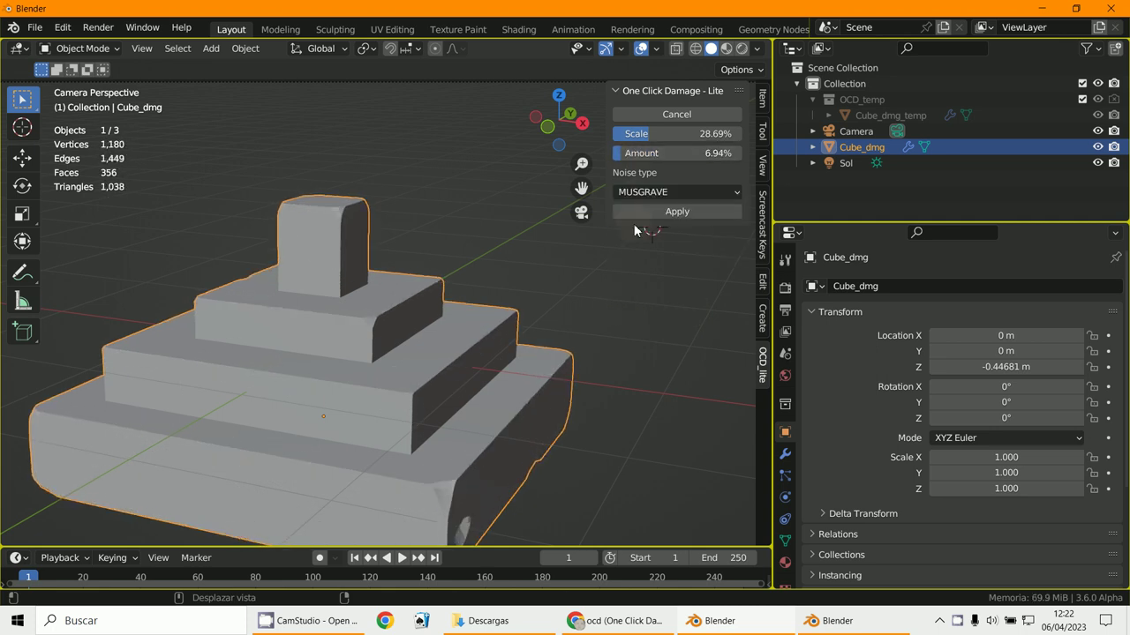
{"action": "left_click_drag", "start_coordinate": [648, 155], "coordinate": [662, 308]}
{"action": "left_click_drag", "start_coordinate": [655, 135], "coordinate": [692, 294]}
{"action": "left_click_drag", "start_coordinate": [639, 156], "coordinate": [631, 305]}
- Examine the pyramid's damaged edges and the mesh statistics from several sides and distances
{"action": "scroll", "coordinate": [497, 320], "scroll_direction": "down", "scroll_amount": 2}
{"action": "scroll", "coordinate": [505, 320], "scroll_direction": "up", "scroll_amount": 3}
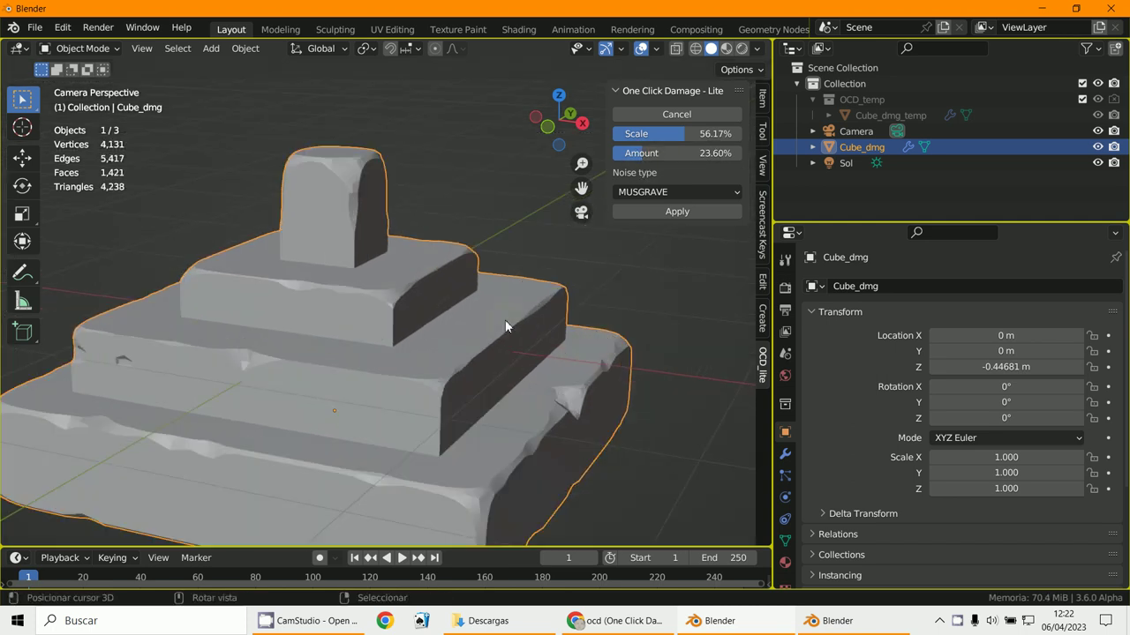
{"action": "scroll", "coordinate": [505, 320], "scroll_direction": "up", "scroll_amount": 1}
{"action": "middle_click_drag", "start_coordinate": [505, 319], "coordinate": [526, 290], "text": "shift"}
{"action": "middle_click_drag", "start_coordinate": [560, 394], "coordinate": [591, 378], "text": "shift"}
{"action": "scroll", "coordinate": [586, 379], "scroll_direction": "down", "scroll_amount": 2}
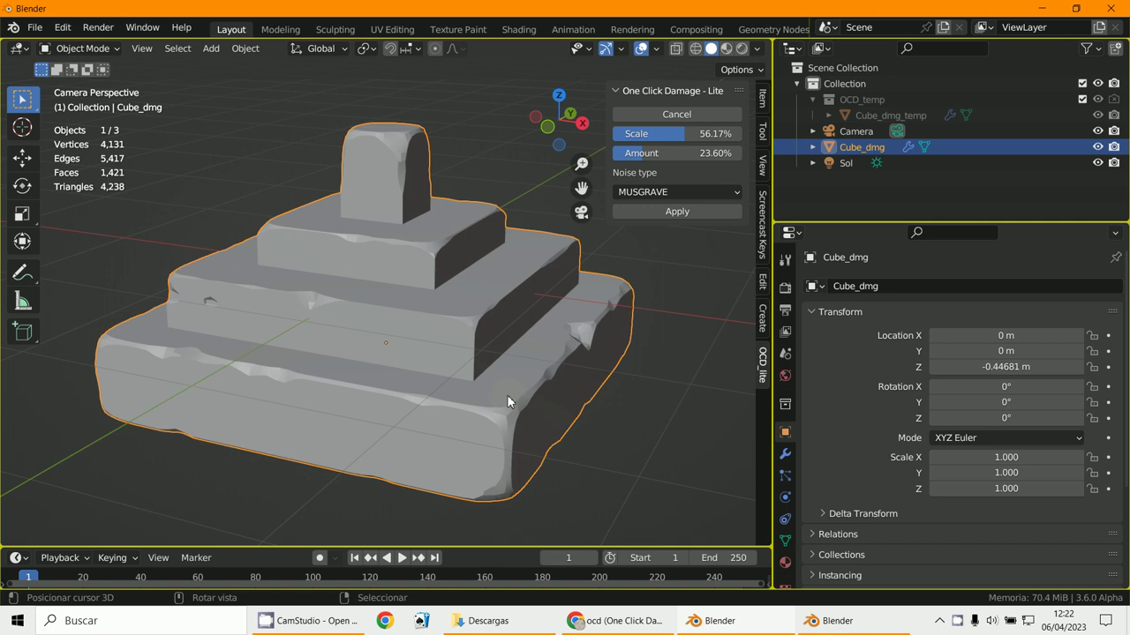
{"action": "middle_click_drag", "start_coordinate": [507, 397], "coordinate": [418, 340]}
{"action": "scroll", "coordinate": [598, 385], "scroll_direction": "up", "scroll_amount": 3}
{"action": "scroll", "coordinate": [629, 380], "scroll_direction": "up", "scroll_amount": 3}
{"action": "scroll", "coordinate": [410, 337], "scroll_direction": "down", "scroll_amount": 3}
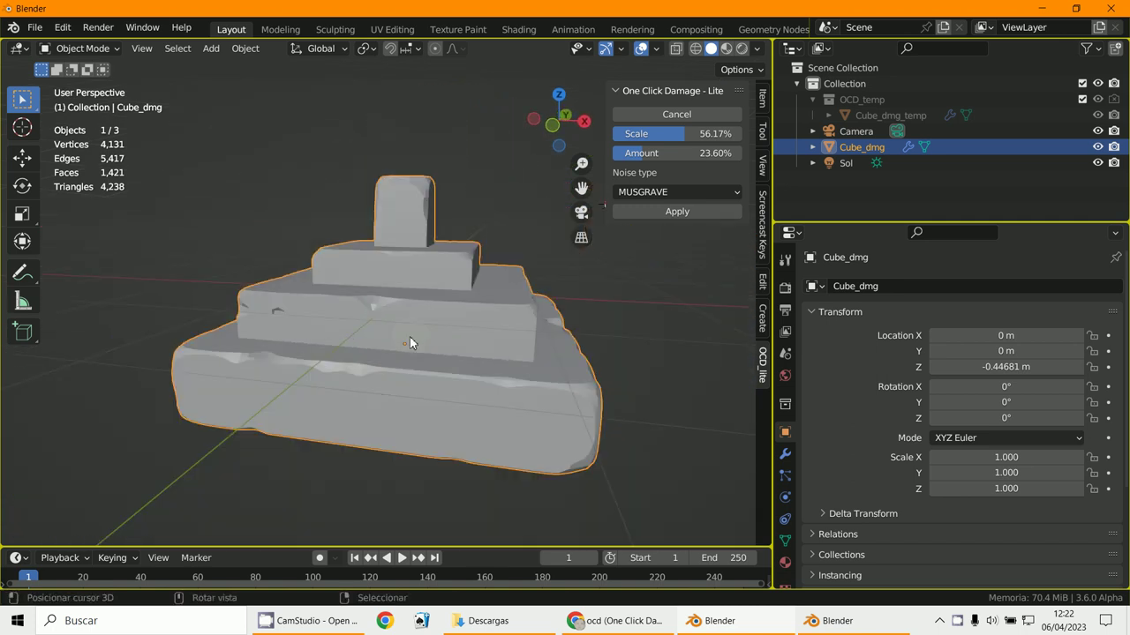
{"action": "scroll", "coordinate": [380, 317], "scroll_direction": "down", "scroll_amount": 2}
{"action": "scroll", "coordinate": [168, 163], "scroll_direction": "down", "scroll_amount": 1}
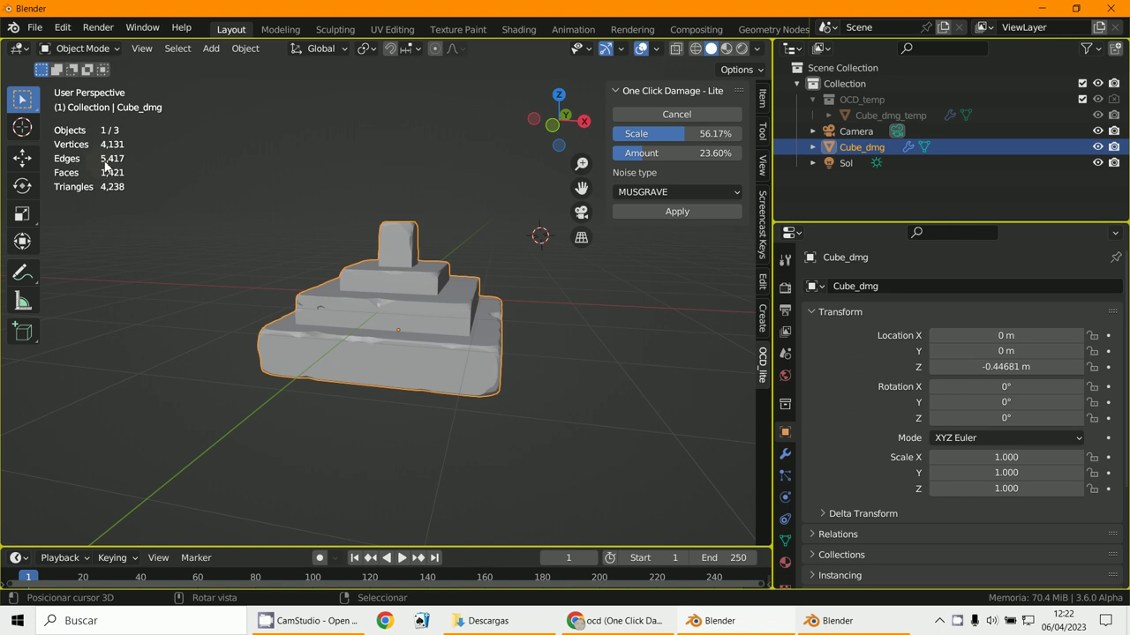
{"action": "middle_click_drag", "start_coordinate": [111, 188], "coordinate": [150, 207]}
{"action": "scroll", "coordinate": [116, 185], "scroll_direction": "up", "scroll_amount": 2}
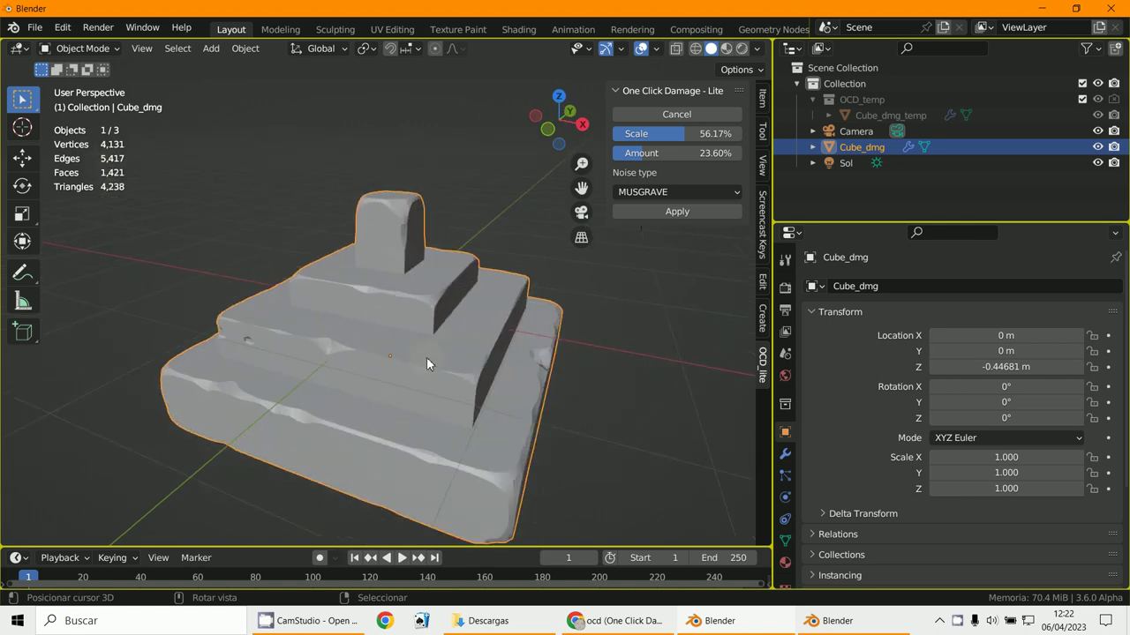
{"action": "scroll", "coordinate": [427, 358], "scroll_direction": "up", "scroll_amount": 1}
{"action": "middle_click_drag", "start_coordinate": [477, 380], "coordinate": [436, 372]}
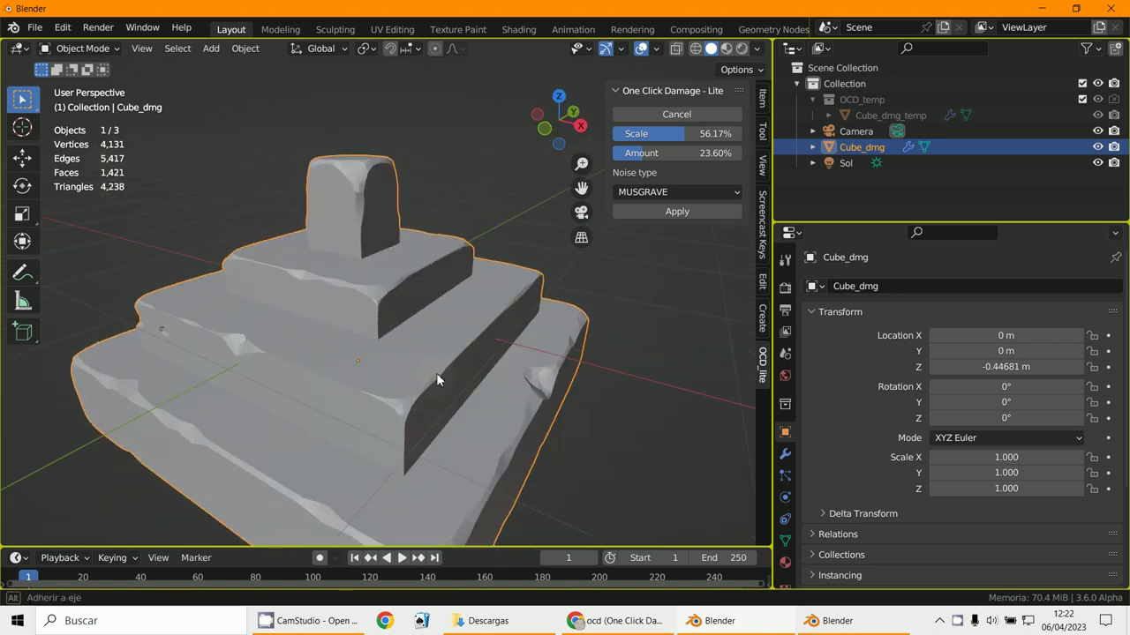
- Apply the damage to the pyramid and switch it to Edit Mode
{"action": "left_click", "coordinate": [677, 212]}
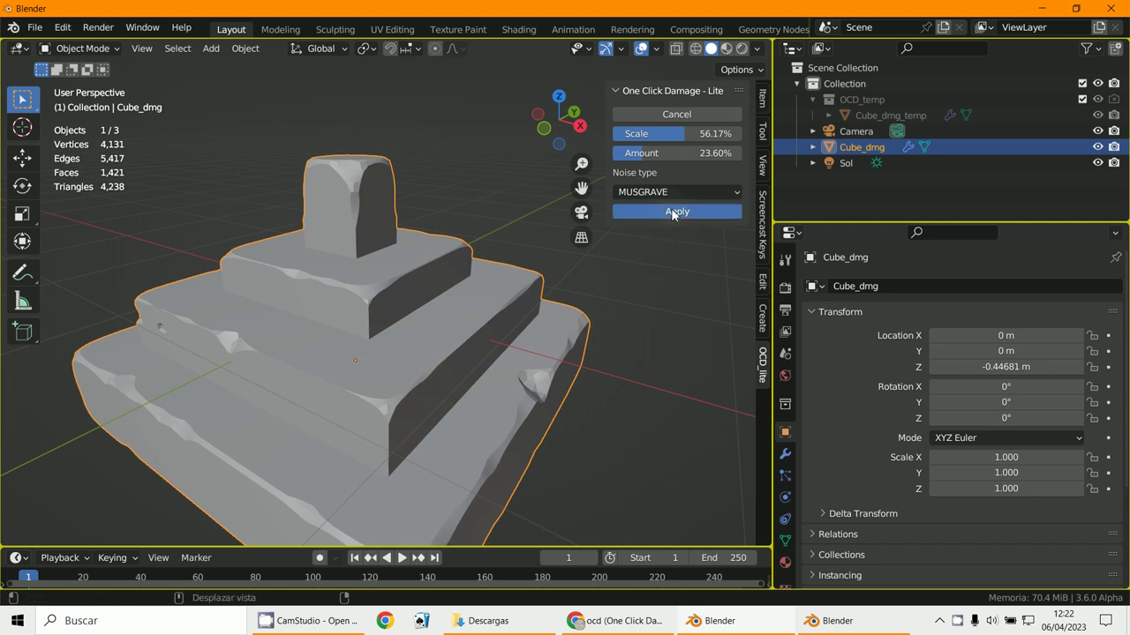
{"action": "left_click", "coordinate": [97, 48]}
{"action": "left_click", "coordinate": [94, 85]}
{"action": "scroll", "coordinate": [507, 356], "scroll_direction": "up", "scroll_amount": 2}
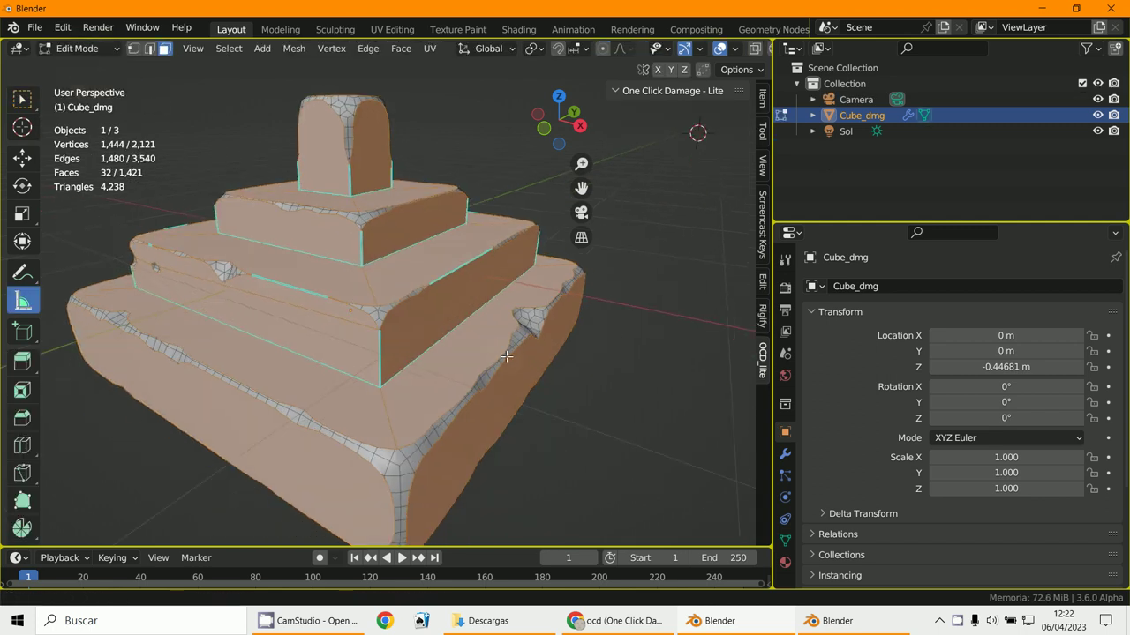
- Examine the topology of the chipped edges and large flat faces around the pyramid's tiers
{"action": "middle_click_drag", "start_coordinate": [507, 357], "coordinate": [439, 354]}
{"action": "scroll", "coordinate": [429, 372], "scroll_direction": "up", "scroll_amount": 2}
{"action": "scroll", "coordinate": [439, 354], "scroll_direction": "up", "scroll_amount": 4}
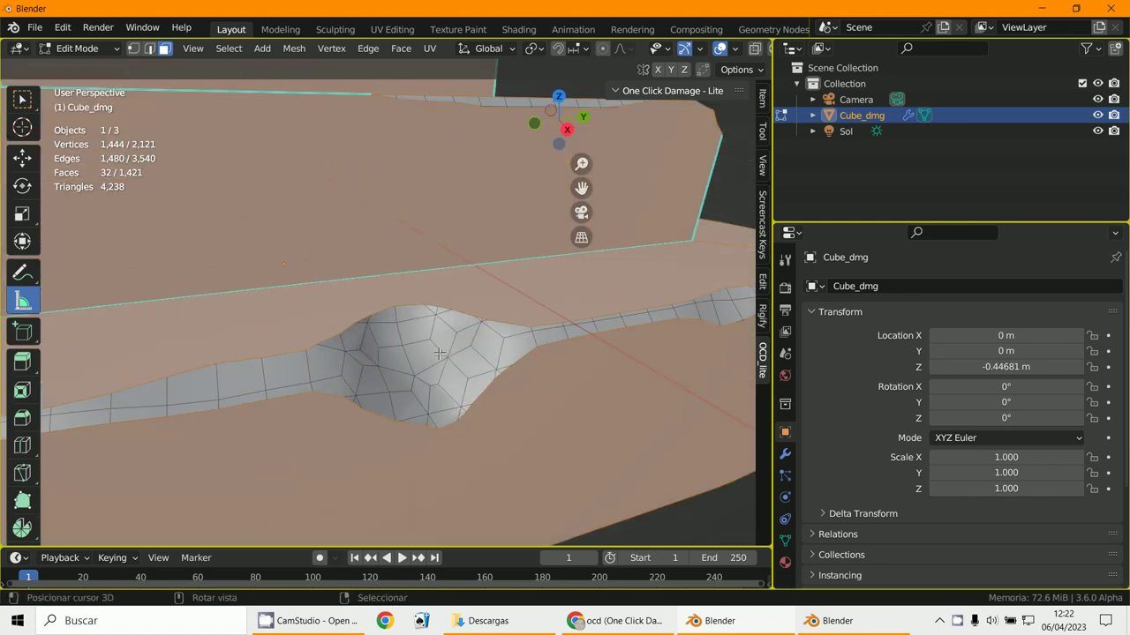
{"action": "scroll", "coordinate": [439, 353], "scroll_direction": "down", "scroll_amount": 6}
{"action": "scroll", "coordinate": [483, 333], "scroll_direction": "down", "scroll_amount": 2}
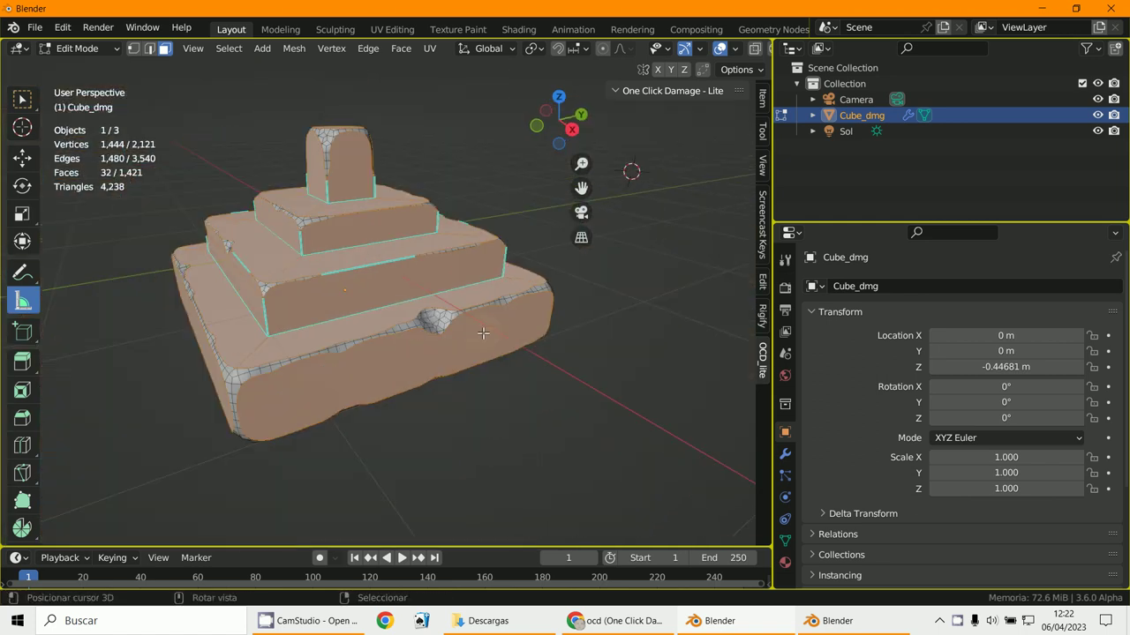
{"action": "scroll", "coordinate": [408, 329], "scroll_direction": "up", "scroll_amount": 3}
{"action": "middle_click_drag", "start_coordinate": [430, 402], "coordinate": [522, 371], "text": "shift"}
{"action": "scroll", "coordinate": [522, 371], "scroll_direction": "down", "scroll_amount": 4}
{"action": "middle_click_drag", "start_coordinate": [589, 136], "coordinate": [613, 142]}
{"action": "scroll", "coordinate": [465, 374], "scroll_direction": "up", "scroll_amount": 4}
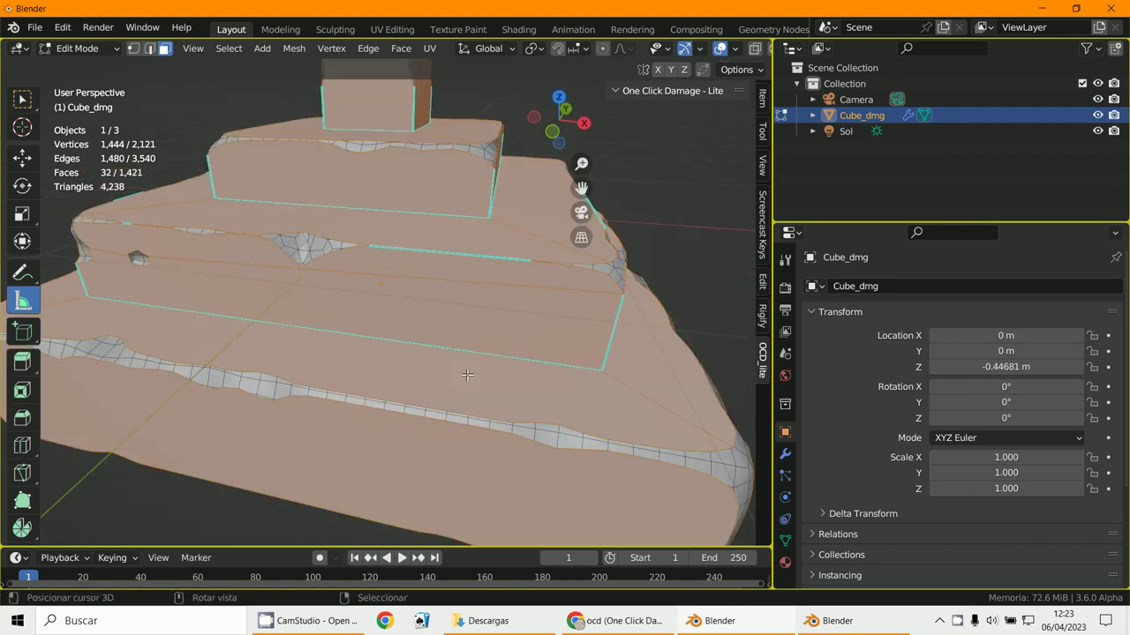
{"action": "middle_click_drag", "start_coordinate": [465, 374], "coordinate": [379, 371], "text": "shift"}
{"action": "scroll", "coordinate": [504, 390], "scroll_direction": "up", "scroll_amount": 4}
{"action": "scroll", "coordinate": [492, 372], "scroll_direction": "down", "scroll_amount": 4}
{"action": "scroll", "coordinate": [373, 361], "scroll_direction": "down", "scroll_amount": 2}
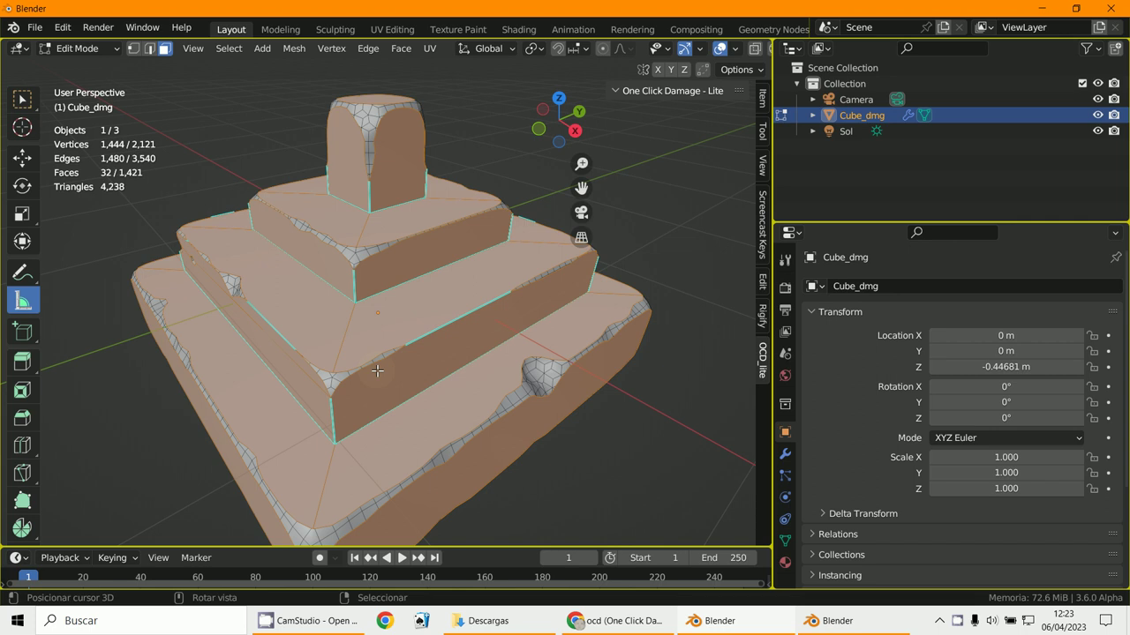
{"action": "scroll", "coordinate": [504, 419], "scroll_direction": "up", "scroll_amount": 4}
{"action": "middle_click_drag", "start_coordinate": [504, 420], "coordinate": [506, 414], "text": "shift"}
{"action": "scroll", "coordinate": [506, 414], "scroll_direction": "down", "scroll_amount": 4}
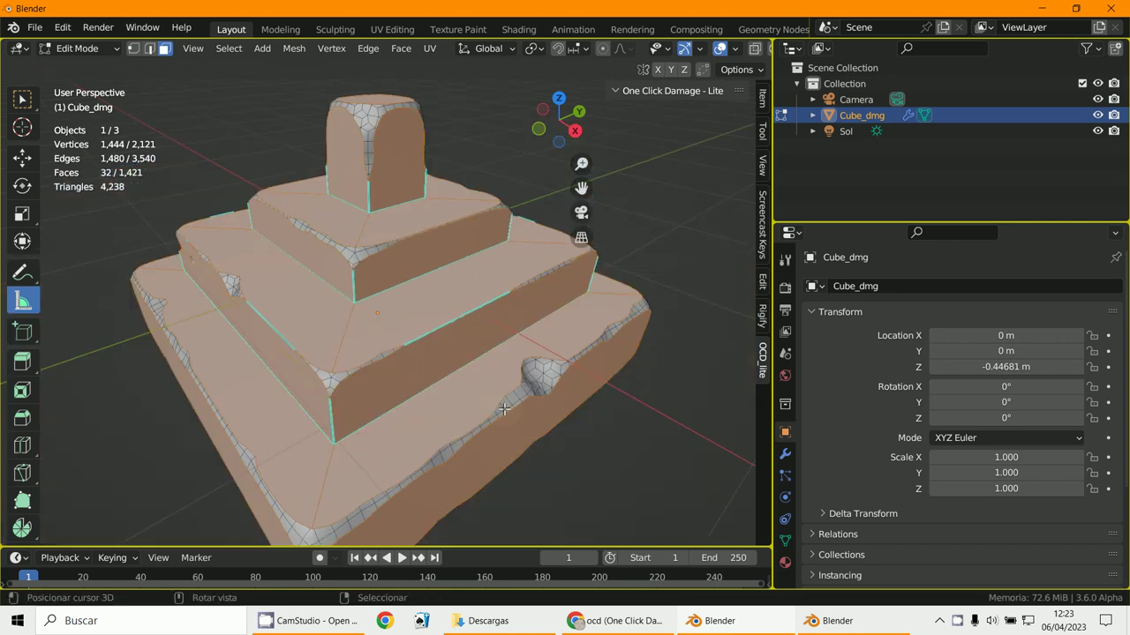
- Triangulate all faces of the damaged pyramid and return to Object Mode
{"action": "key", "text": "a"}
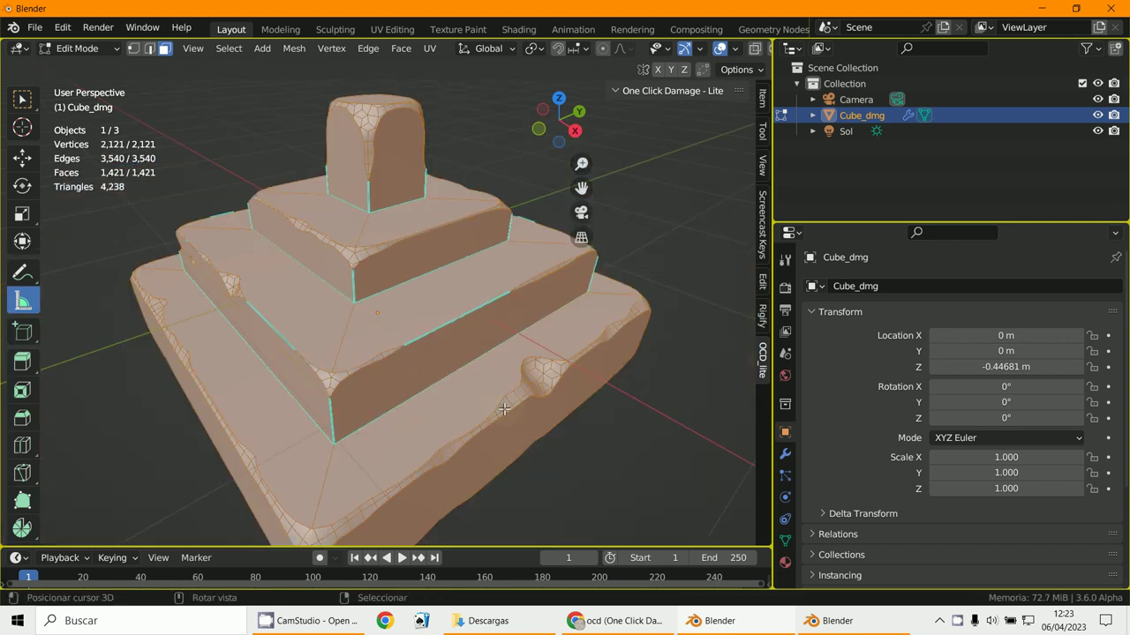
{"action": "key", "text": "ctrl+t"}
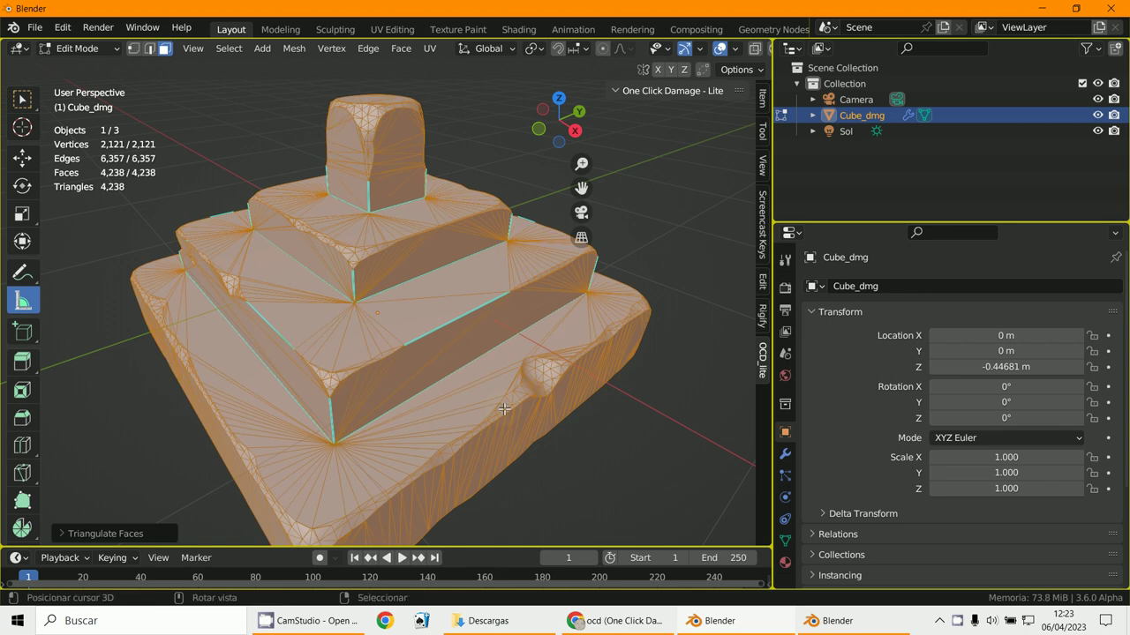
{"action": "middle_click_drag", "start_coordinate": [384, 431], "coordinate": [400, 426]}
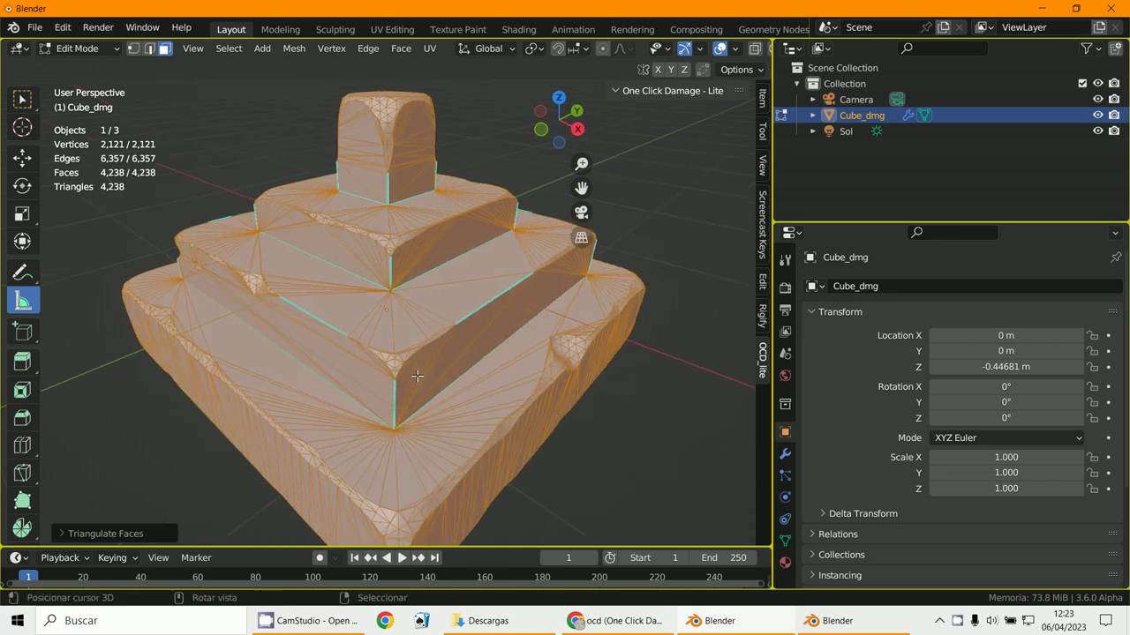
{"action": "left_click", "coordinate": [77, 47]}
- Switch the pyramid to Sculpt Mode and enable Dyntopo, accepting the warning
{"action": "left_click", "coordinate": [79, 48]}
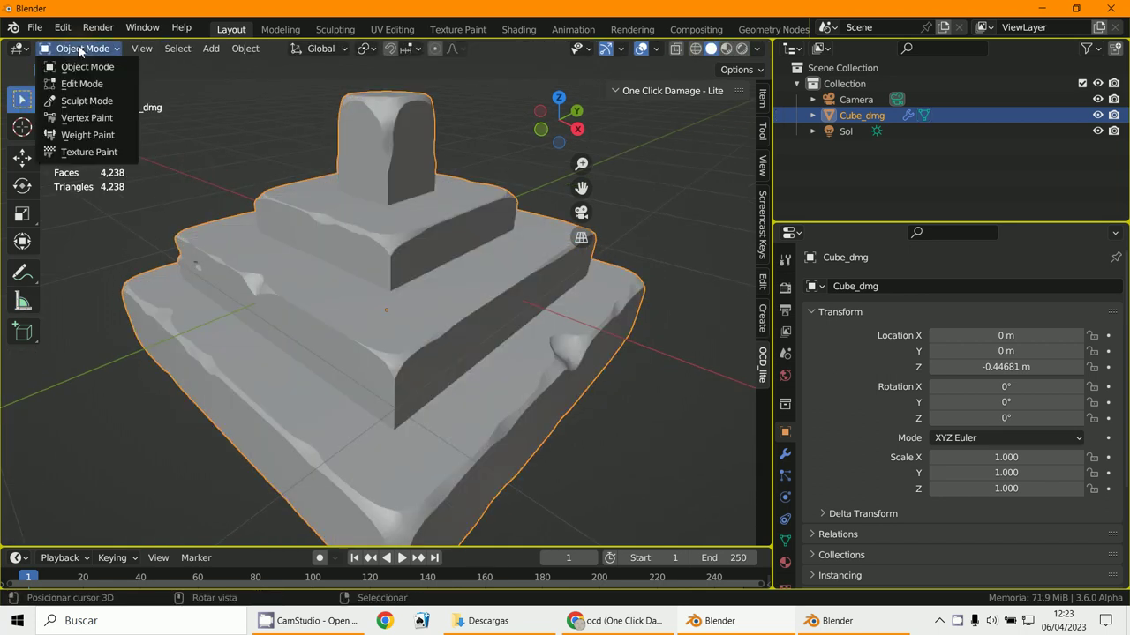
{"action": "left_click", "coordinate": [89, 100]}
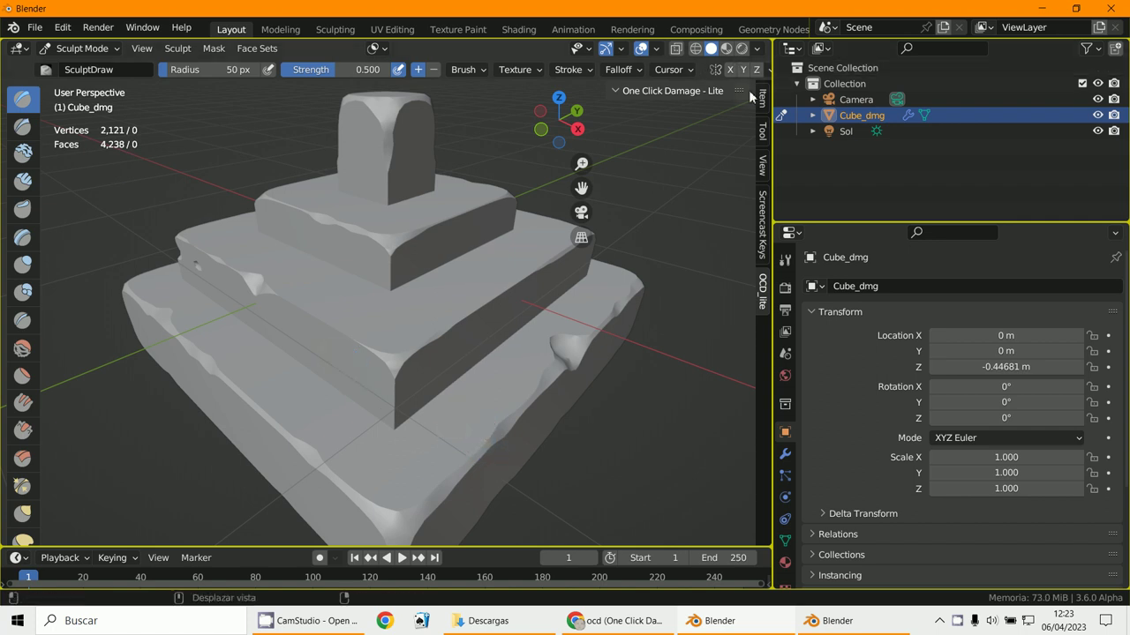
{"action": "left_click_drag", "start_coordinate": [774, 146], "coordinate": [975, 148]}
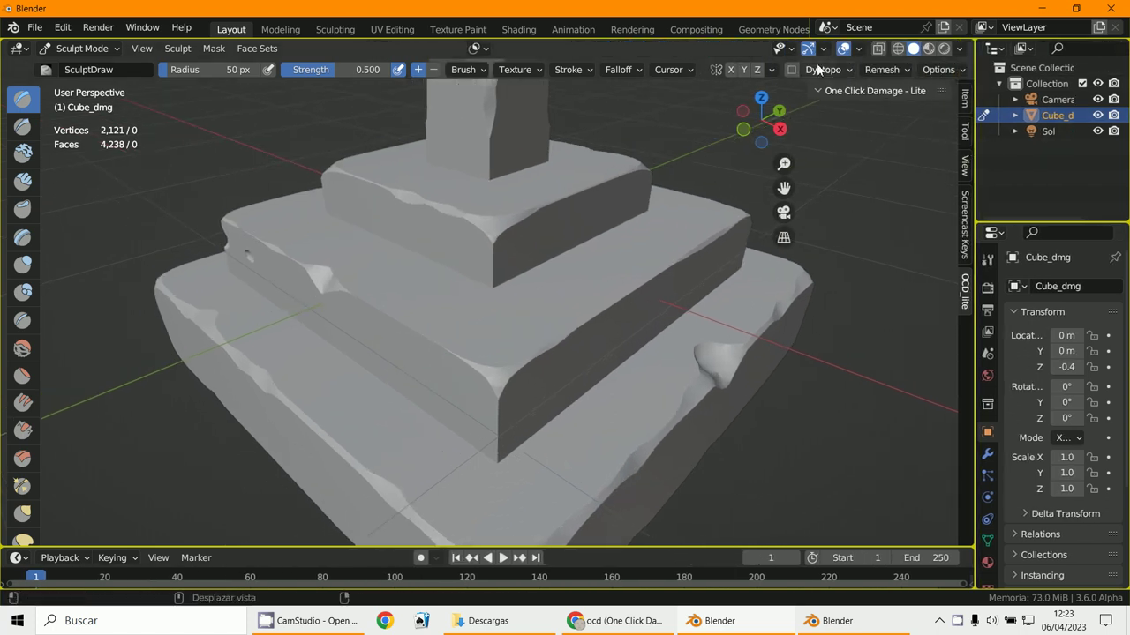
{"action": "left_click", "coordinate": [797, 67]}
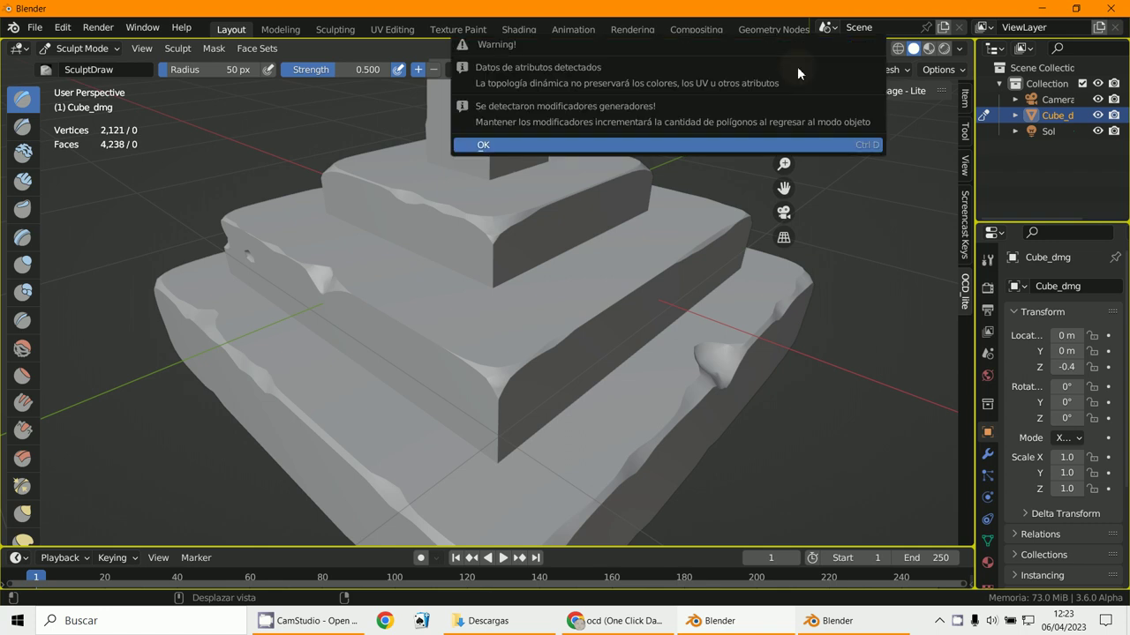
{"action": "left_click", "coordinate": [789, 142]}
- Remove the OCD_WNormal modifier from the damaged pyramid
{"action": "left_click_drag", "start_coordinate": [970, 323], "coordinate": [795, 362]}
{"action": "left_click", "coordinate": [806, 453]}
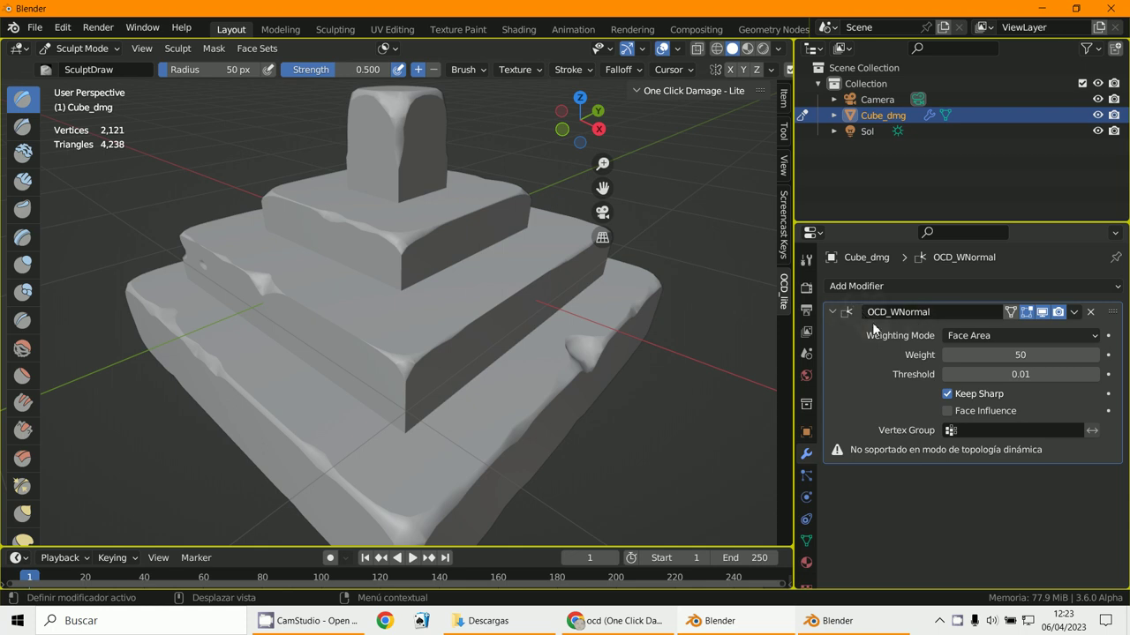
{"action": "left_click", "coordinate": [1088, 312]}
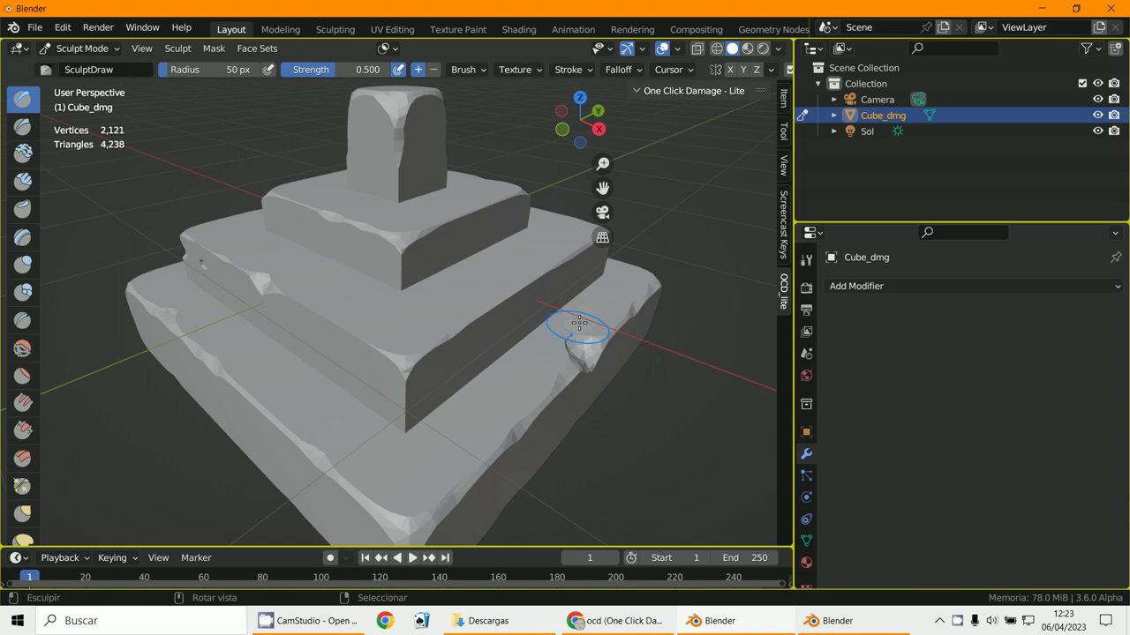
- Carve dents into the two lower tiers with the SculptDraw brush at 61 px radius in subtract direction
{"action": "middle_click_drag", "start_coordinate": [613, 371], "coordinate": [641, 369]}
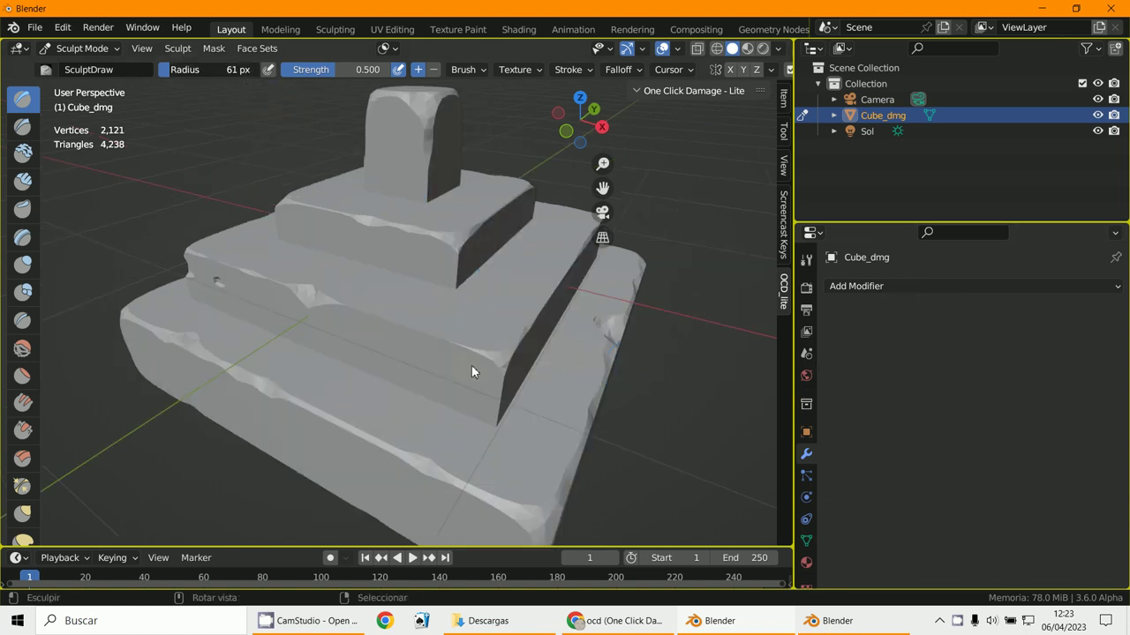
{"action": "mouse_move", "coordinate": [434, 464]}
{"action": "left_mouse_down"}
{"action": "mouse_move", "coordinate": [424, 438]}
{"action": "mouse_move", "coordinate": [447, 445]}
{"action": "left_mouse_up"}
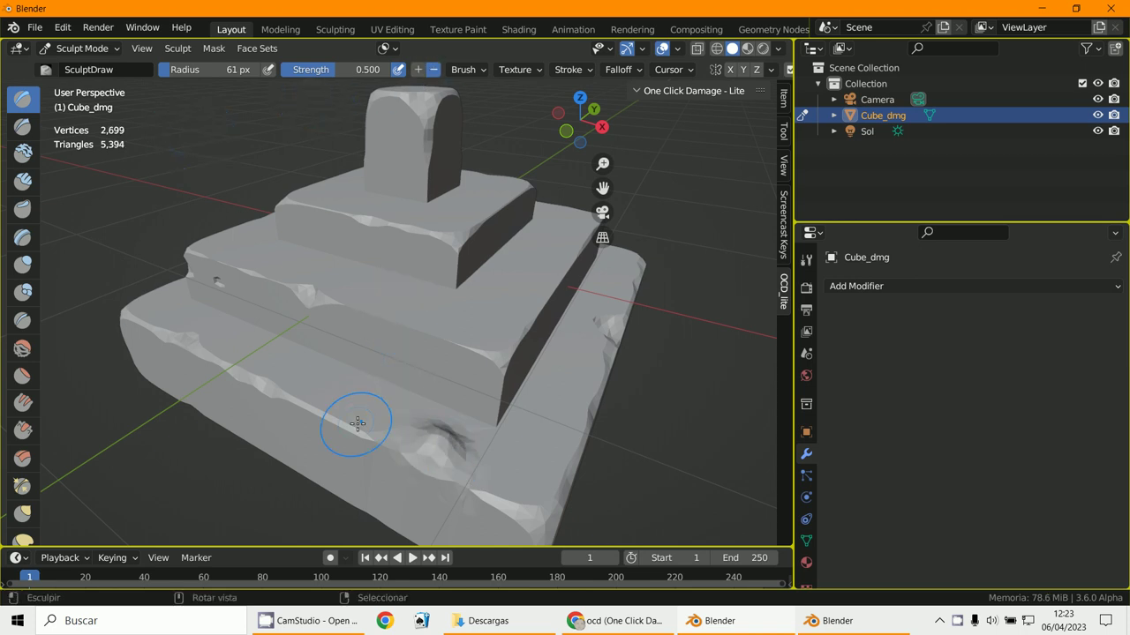
{"action": "left_click_drag", "start_coordinate": [356, 425], "coordinate": [386, 408]}
{"action": "mouse_move", "coordinate": [421, 320]}
{"action": "left_mouse_down"}
{"action": "mouse_move", "coordinate": [436, 323]}
{"action": "mouse_move", "coordinate": [411, 298]}
{"action": "left_mouse_up"}
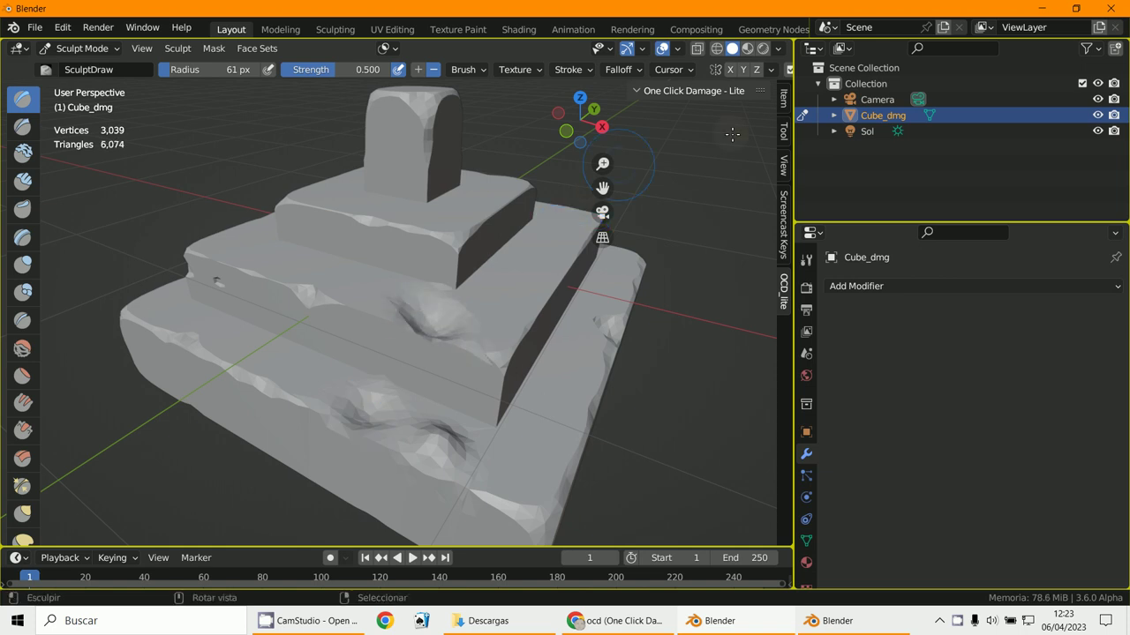
- Show the brush settings in a widened viewport and carve further dents into the lowest tier and the upper tier's side
{"action": "left_click", "coordinate": [784, 131]}
{"action": "left_click_drag", "start_coordinate": [795, 132], "coordinate": [931, 163]}
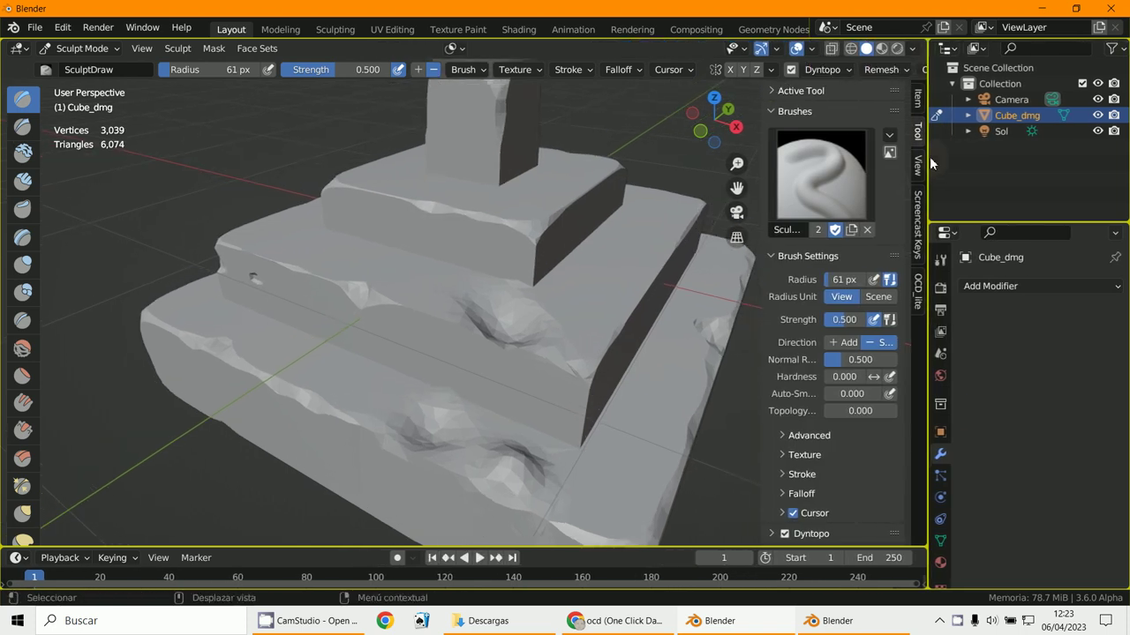
{"action": "left_click", "coordinate": [813, 69]}
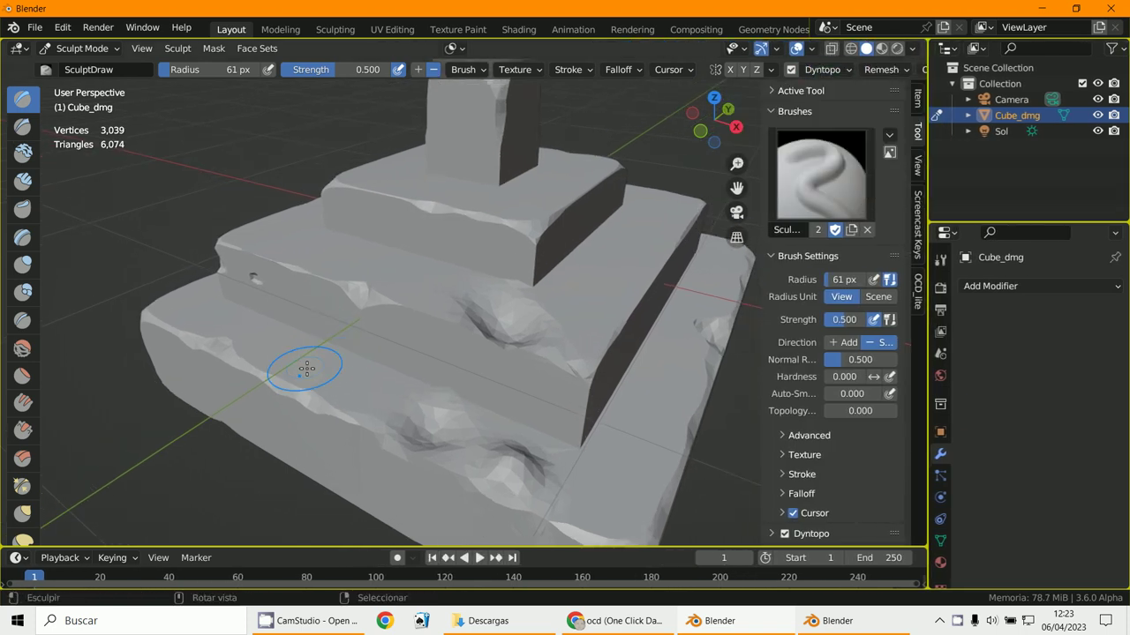
{"action": "mouse_move", "coordinate": [306, 369]}
{"action": "left_mouse_down"}
{"action": "mouse_move", "coordinate": [334, 384]}
{"action": "mouse_move", "coordinate": [316, 371]}
{"action": "mouse_move", "coordinate": [331, 361]}
{"action": "left_mouse_up"}
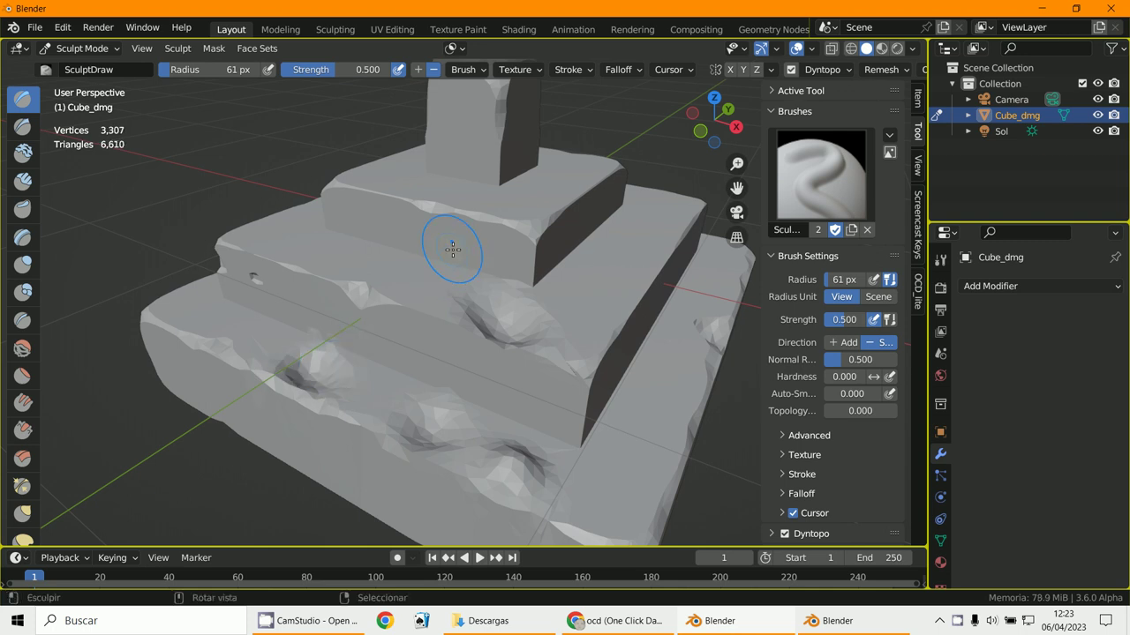
{"action": "mouse_move", "coordinate": [452, 248]}
{"action": "left_mouse_down"}
{"action": "mouse_move", "coordinate": [463, 244]}
{"action": "mouse_move", "coordinate": [454, 240]}
{"action": "left_mouse_up"}
{"action": "mouse_move", "coordinate": [453, 240]}
{"action": "middle_mouse_down"}
{"action": "mouse_move", "coordinate": [395, 255]}
{"action": "mouse_move", "coordinate": [435, 252]}
{"action": "middle_mouse_up"}
- Return the sculpted pyramid to Object Mode and view its dented front from another angle
{"action": "left_click", "coordinate": [82, 70]}
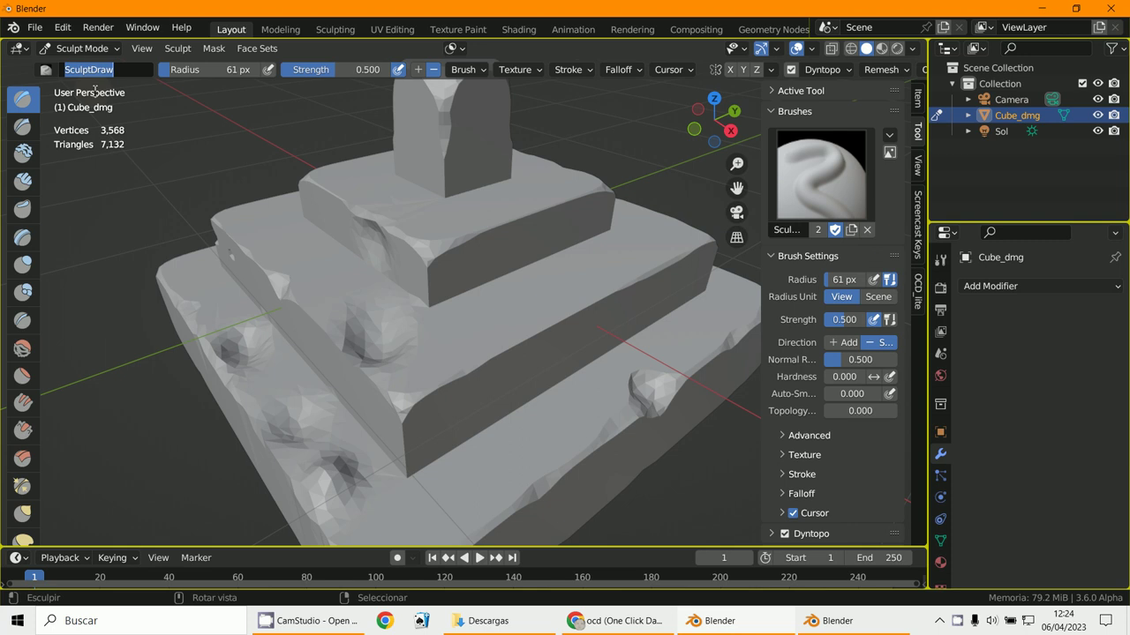
{"action": "left_click", "coordinate": [88, 49]}
{"action": "left_click", "coordinate": [97, 67]}
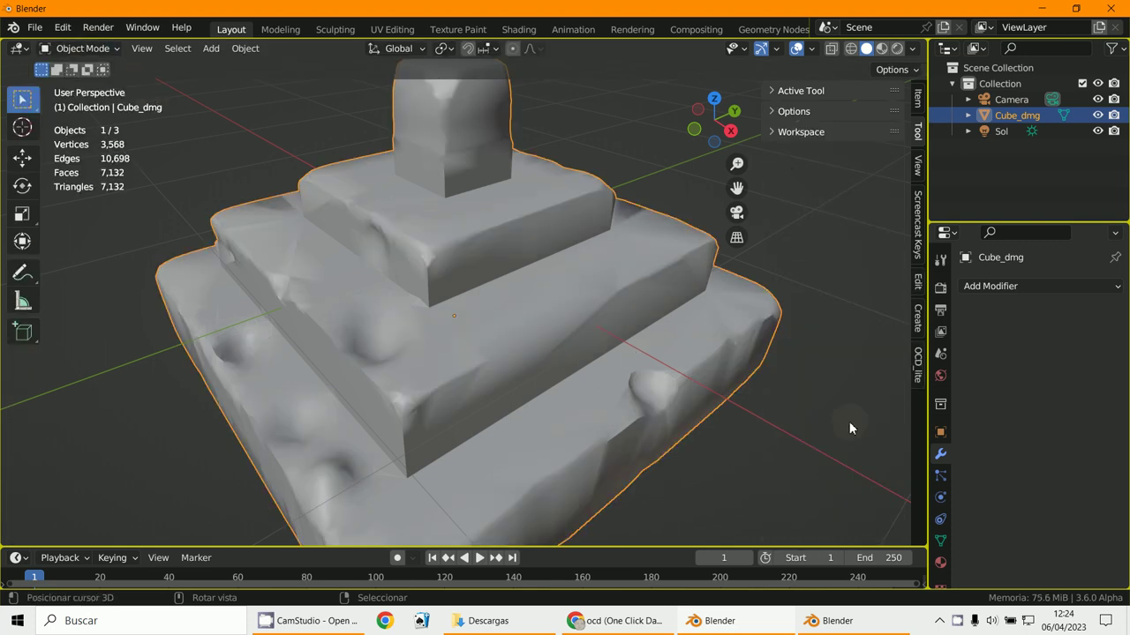
{"action": "scroll", "coordinate": [692, 381], "scroll_direction": "down", "scroll_amount": 2}
{"action": "middle_click_drag", "start_coordinate": [692, 381], "coordinate": [734, 370]}
{"action": "scroll", "coordinate": [728, 360], "scroll_direction": "up", "scroll_amount": 1}
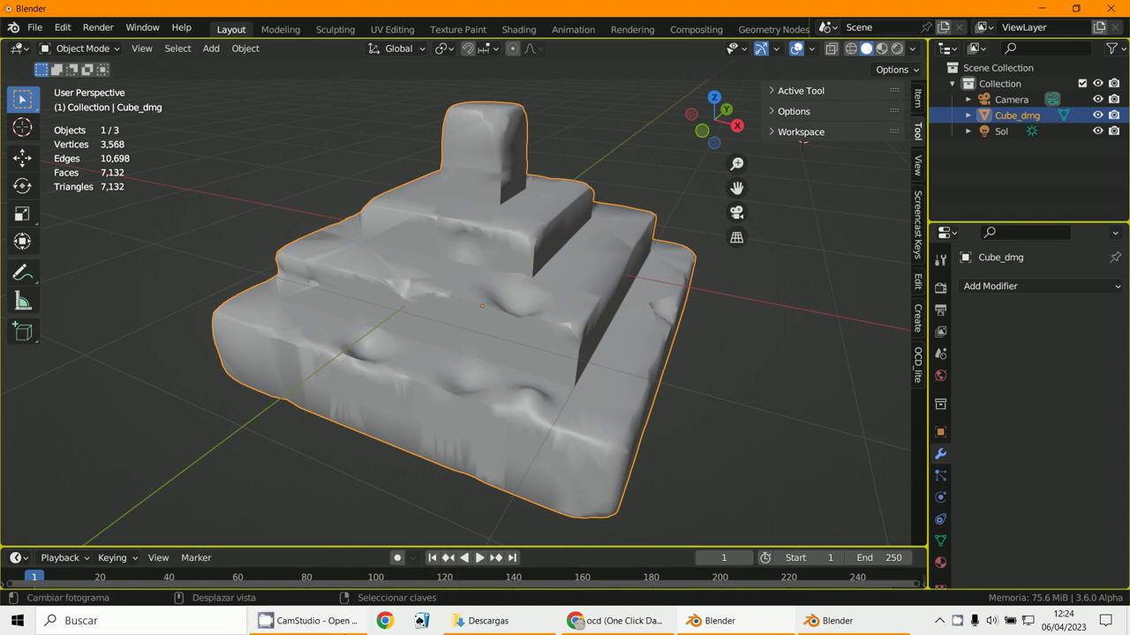